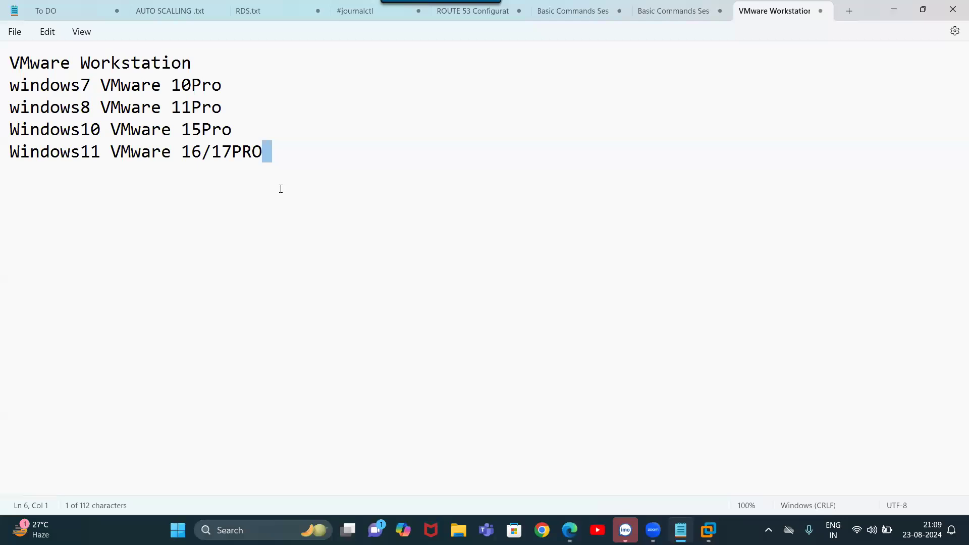
# Add a blank line below the Windows11 VMware 16/17PRO note, then switch to VMware Workstation
pyautogui.click(281, 189)
pyautogui.press('Return')
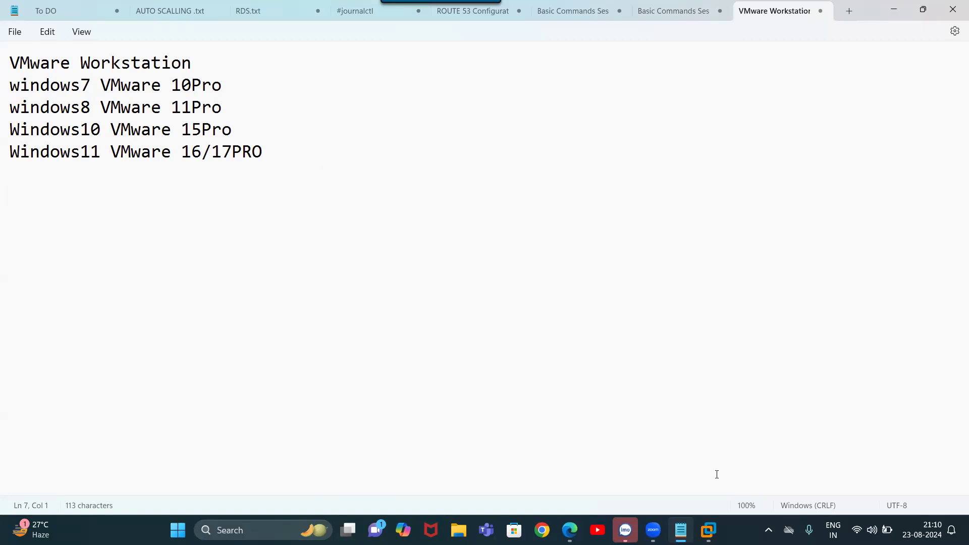
pyautogui.click(708, 530)
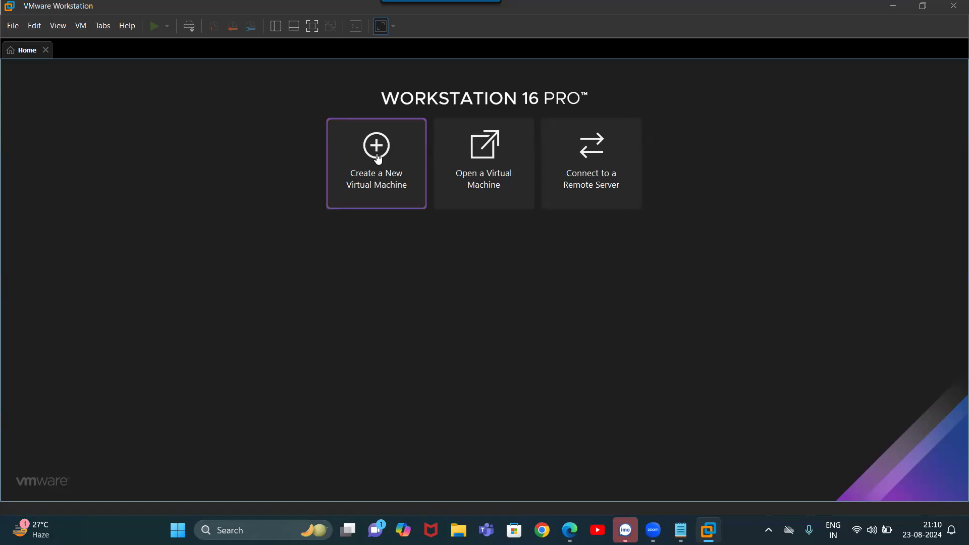
# Start the New Virtual Machine Wizard with the Typical configuration, installing the operating system later
pyautogui.click(11, 24)
pyautogui.press('Right')
pyautogui.press('Left')
pyautogui.press('Right')
pyautogui.press('Left')
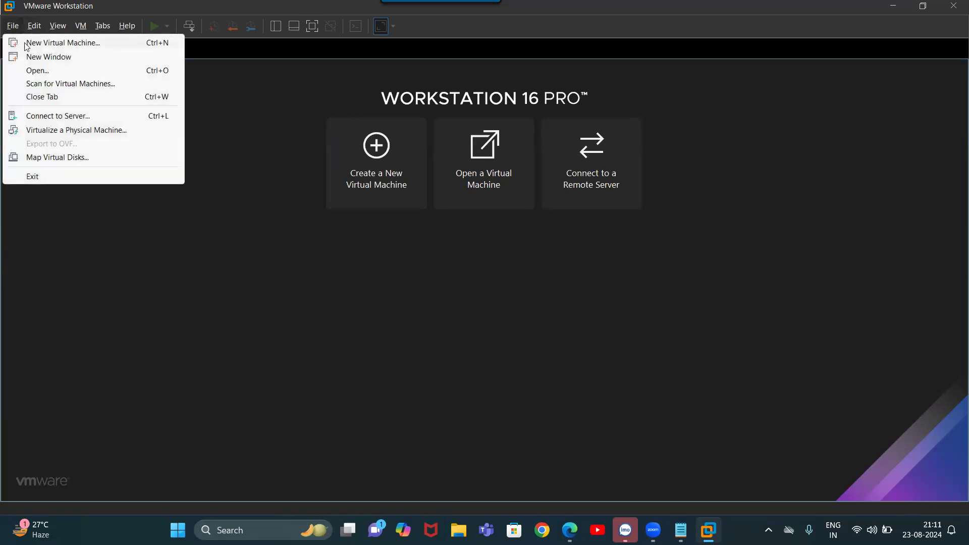
pyautogui.click(375, 162)
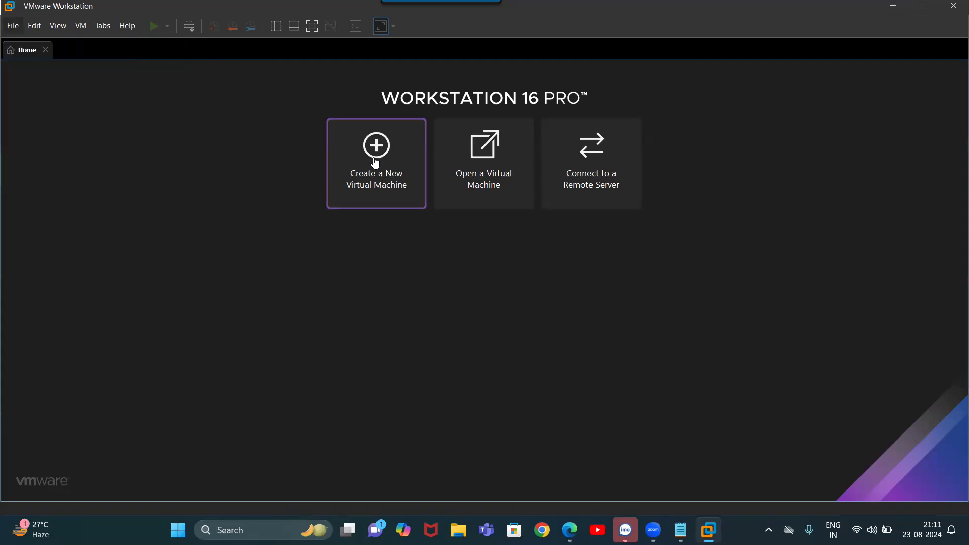
pyautogui.click(375, 163)
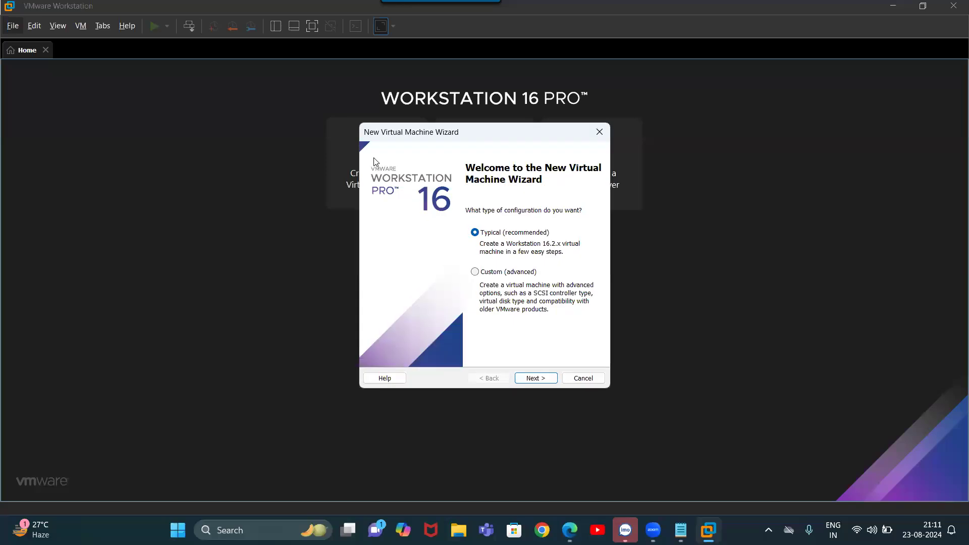
pyautogui.click(551, 380)
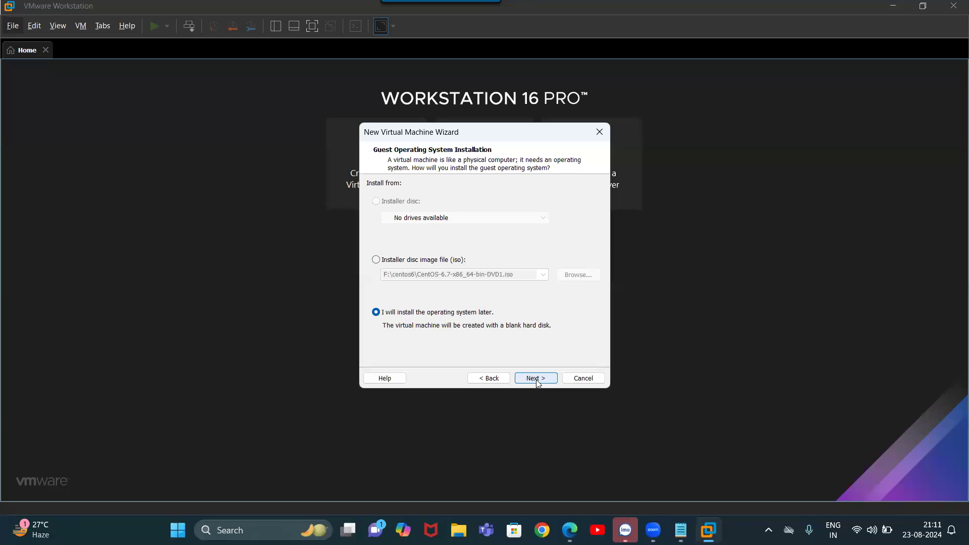
# Select Linux with version CentOS 6 as the guest operating system
pyautogui.click(537, 380)
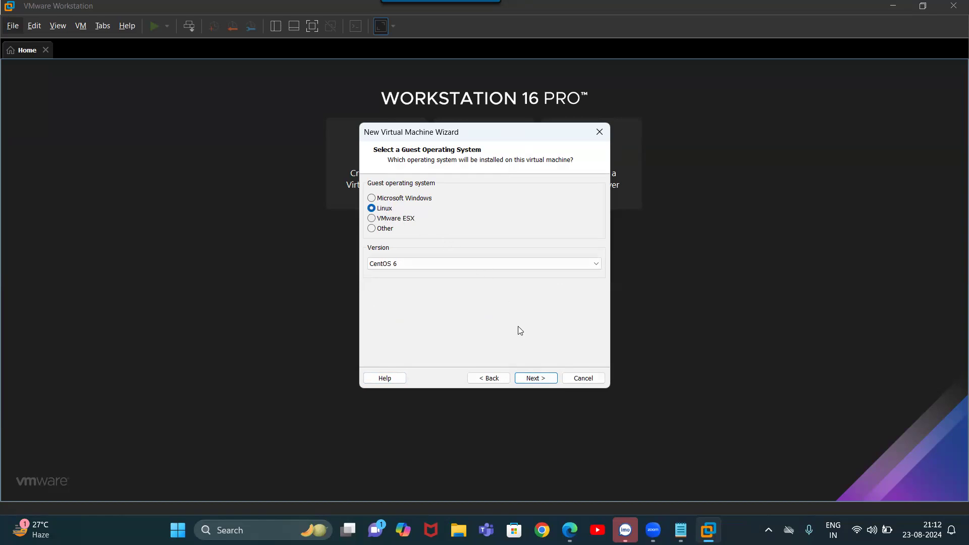
pyautogui.click(538, 379)
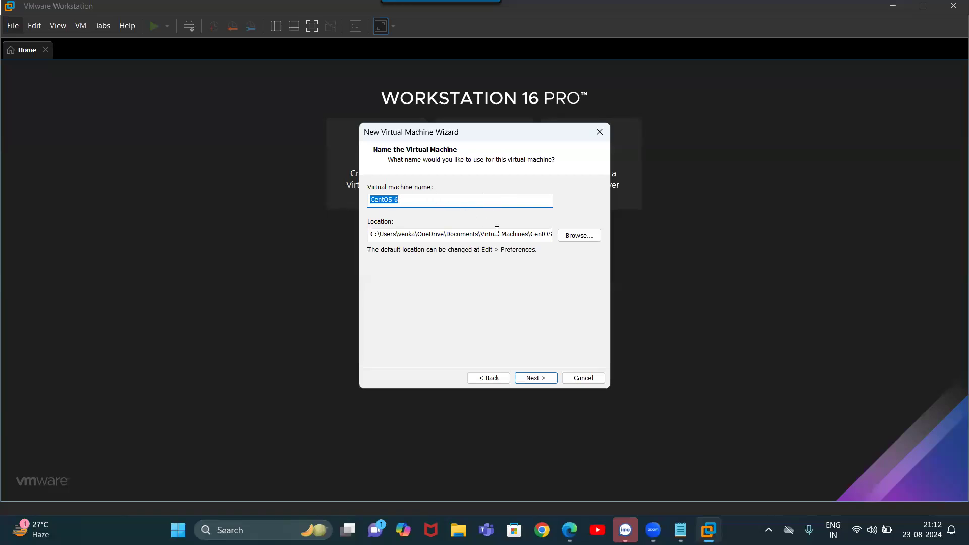
# Browse for the machine's location and navigate to This PC > Education (D:)
pyautogui.click(575, 237)
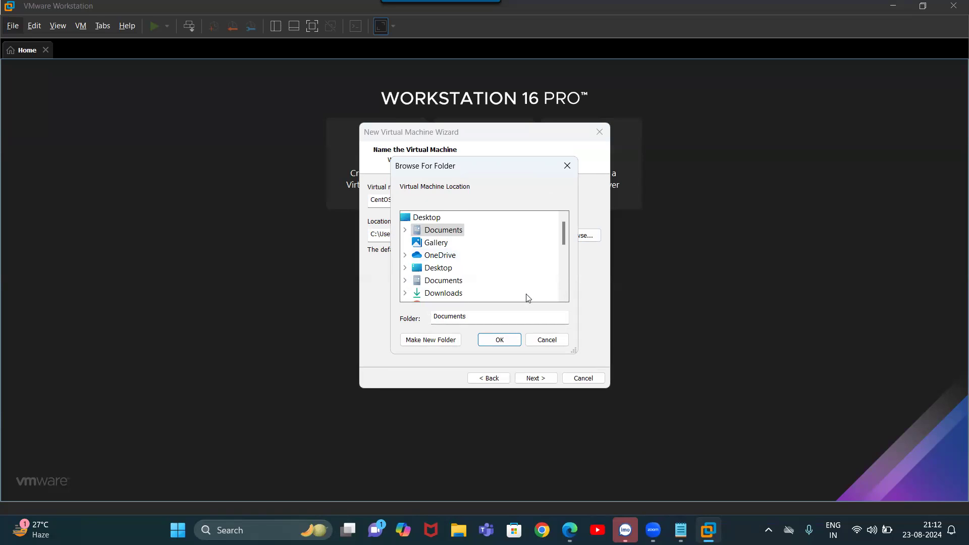
pyautogui.click(564, 297)
pyautogui.click(563, 296)
pyautogui.click(564, 296)
pyautogui.click(563, 297)
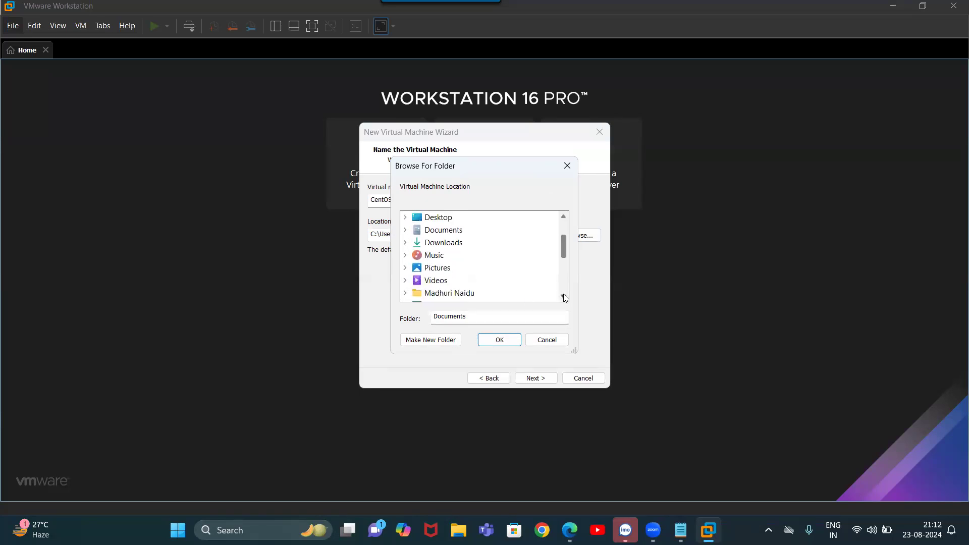
pyautogui.click(564, 296)
pyautogui.click(418, 295)
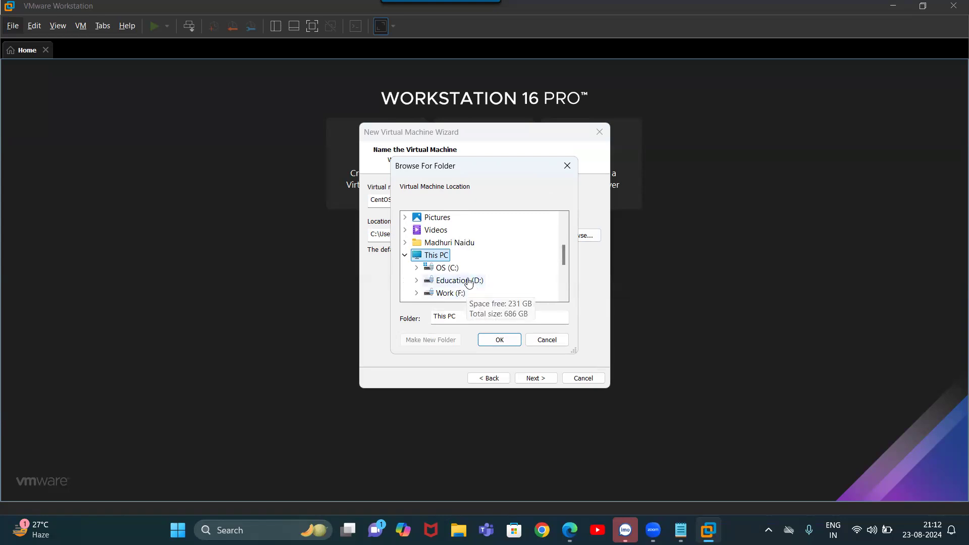
pyautogui.click(469, 282)
pyautogui.doubleClick(469, 283)
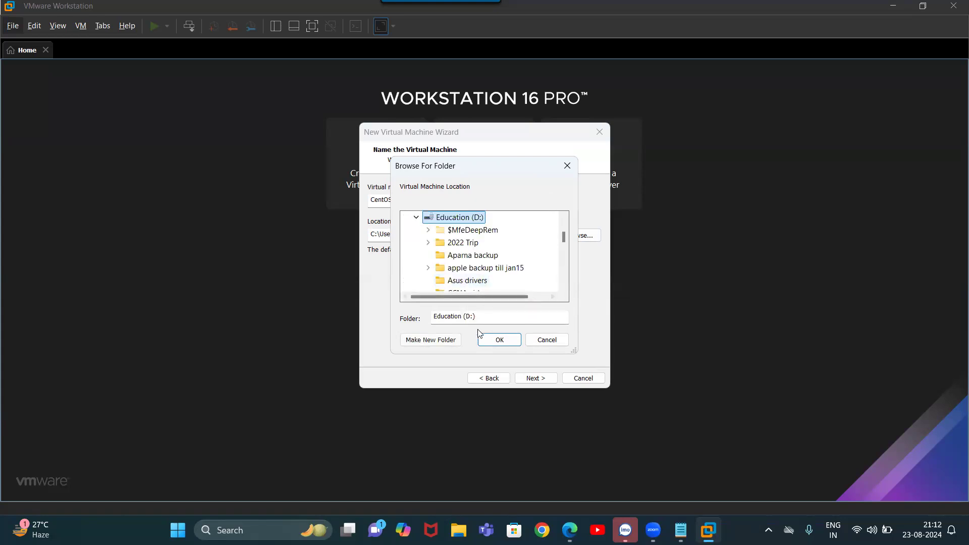
# Create a new folder named LINUXXXXXXX on D:, declining the merge, and confirm it as the location
pyautogui.click(435, 344)
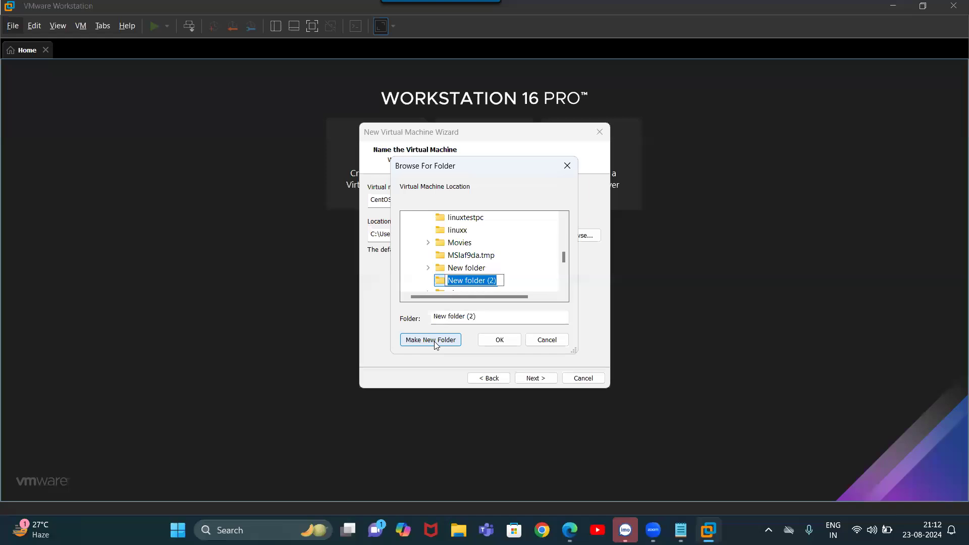
pyautogui.write('LINUXTEST')
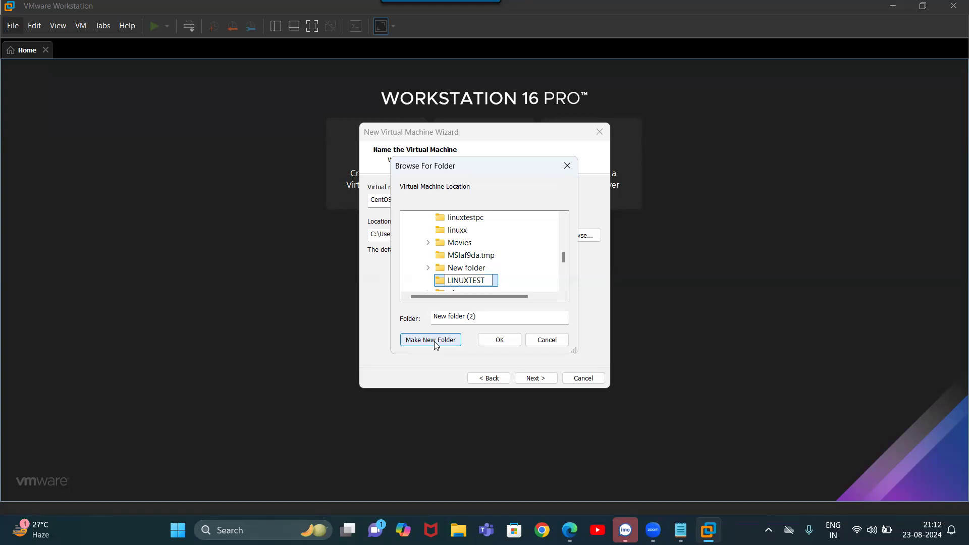
pyautogui.click(511, 286)
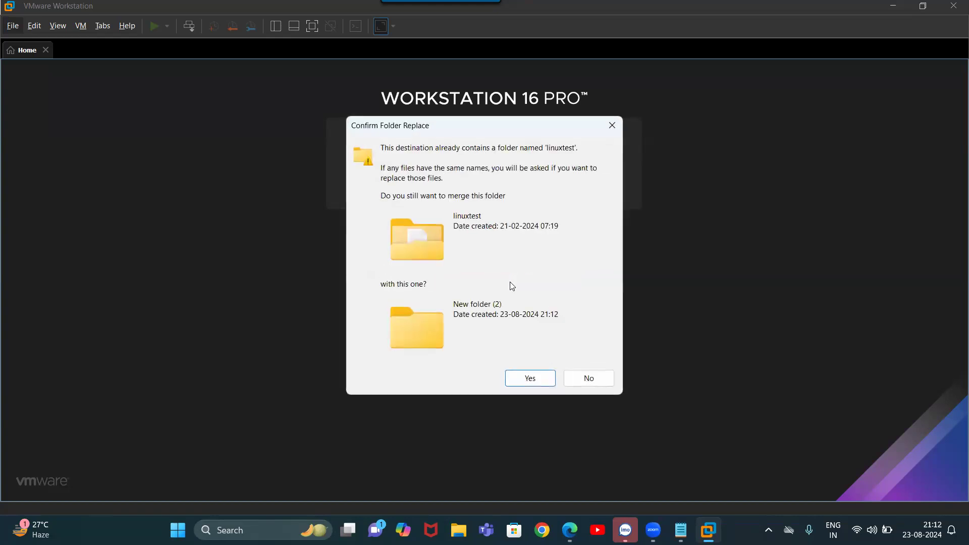
pyautogui.click(575, 377)
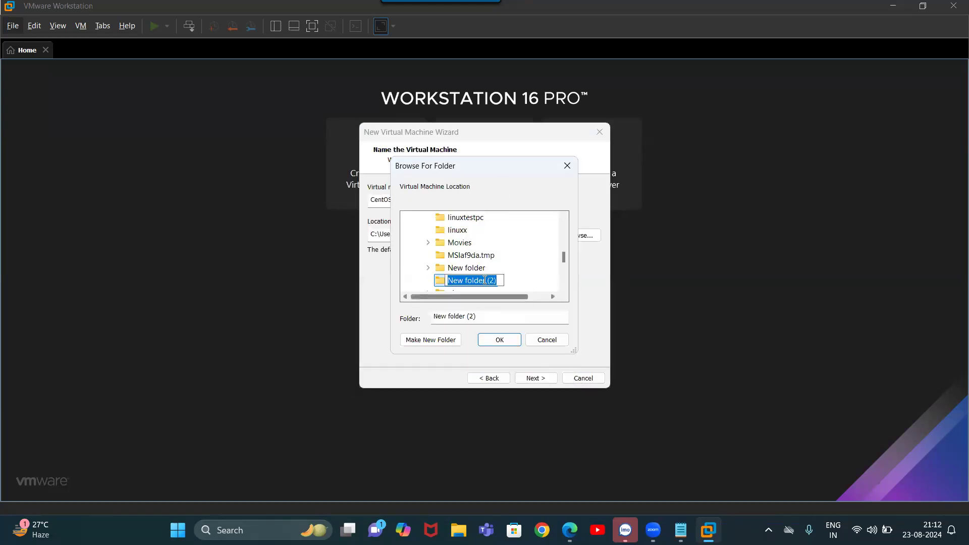
pyautogui.write('LIN')
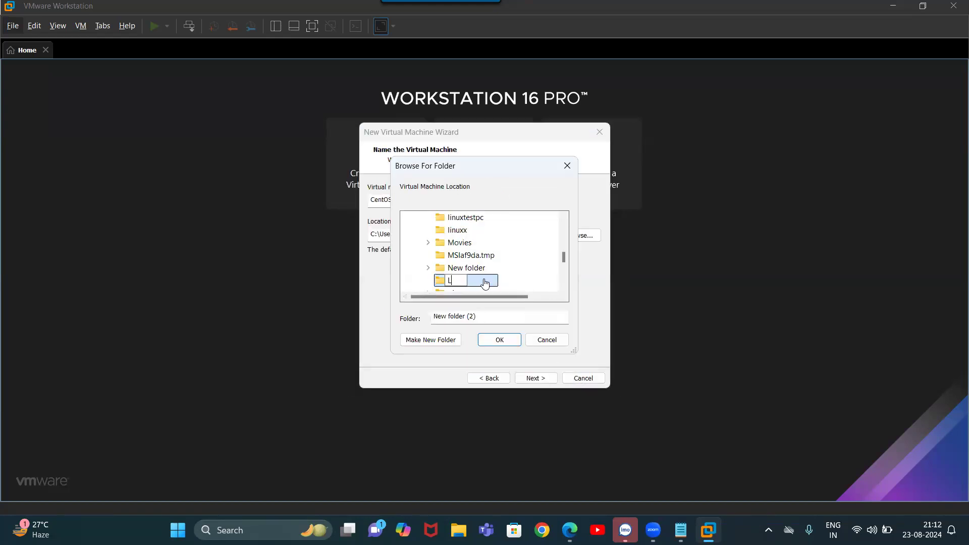
pyautogui.write('XXXXXX')
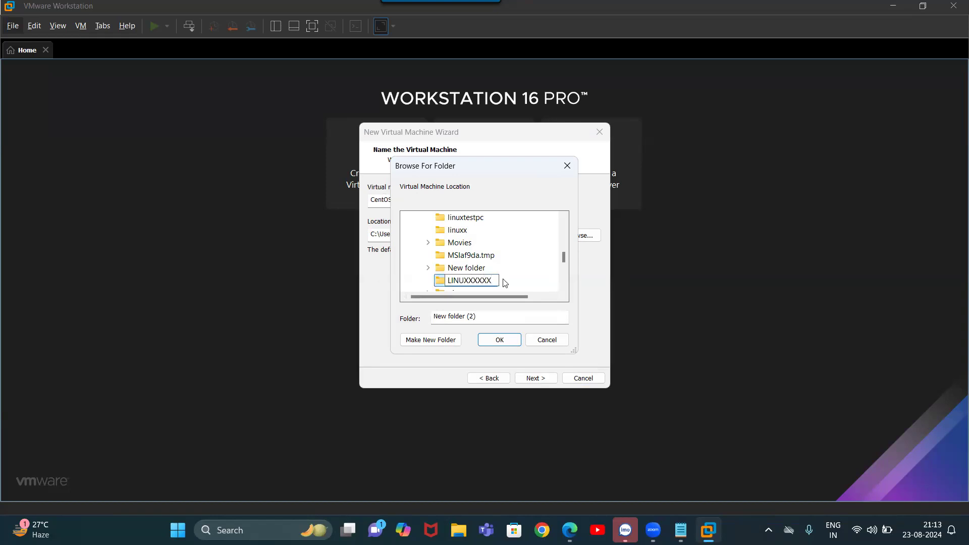
pyautogui.click(531, 291)
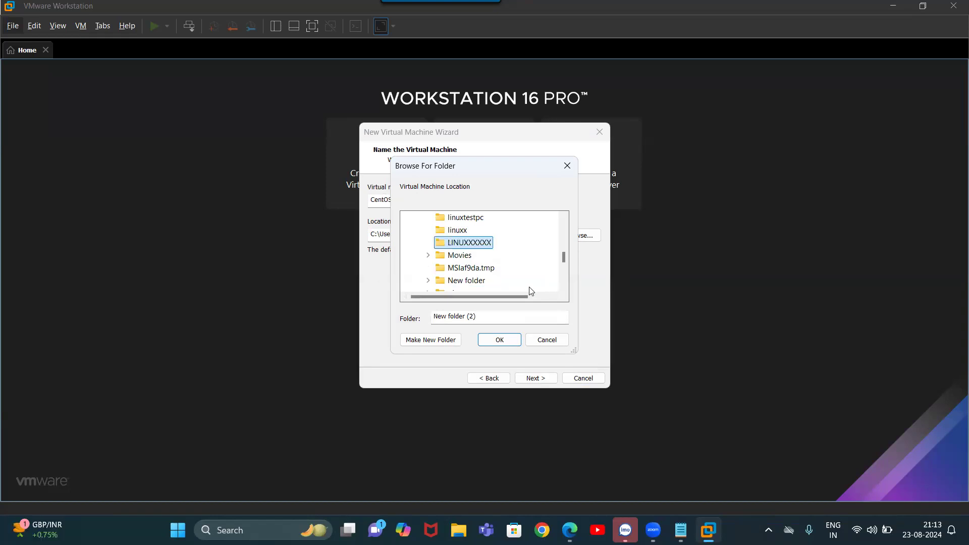
pyautogui.click(502, 345)
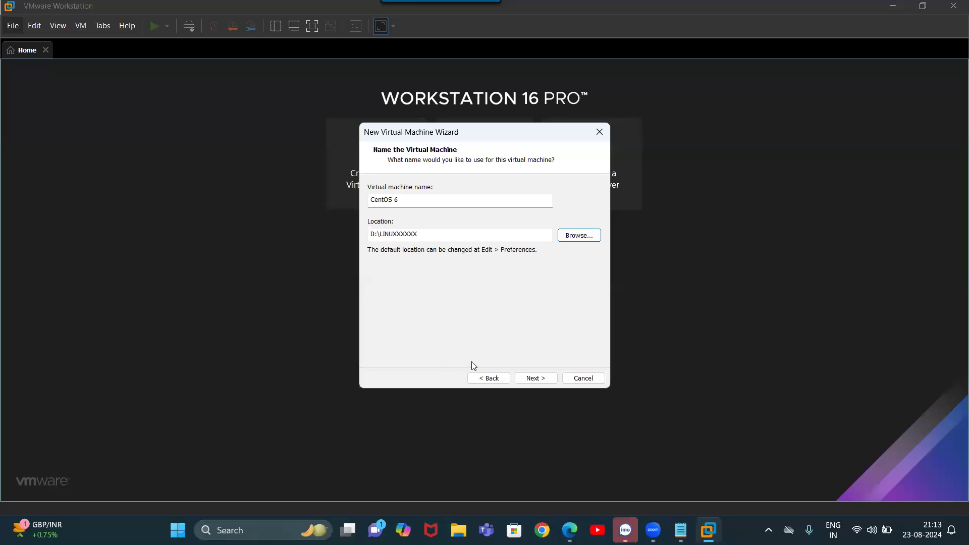
# Set a 40 GB maximum disk size stored as a single file and finish the wizard
pyautogui.click(544, 383)
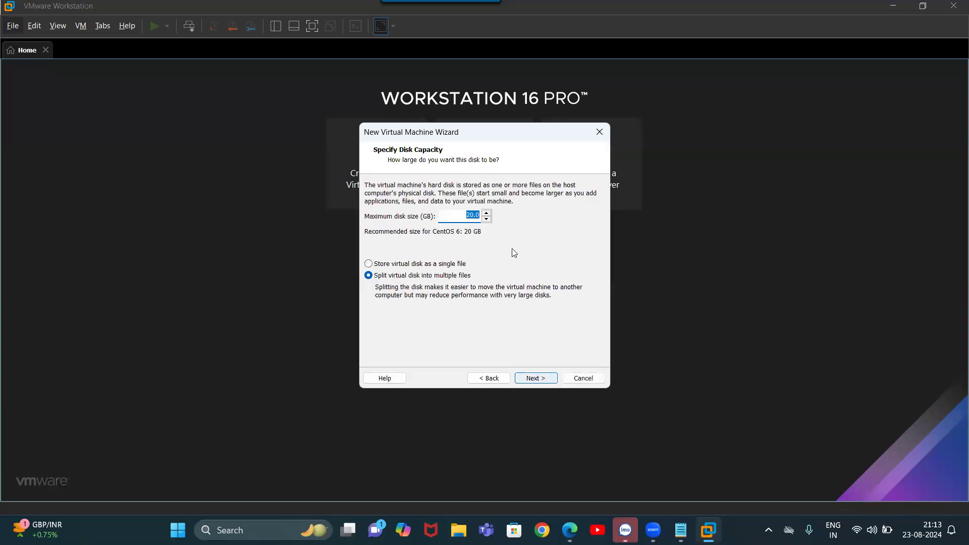
pyautogui.click(469, 215)
pyautogui.click(405, 265)
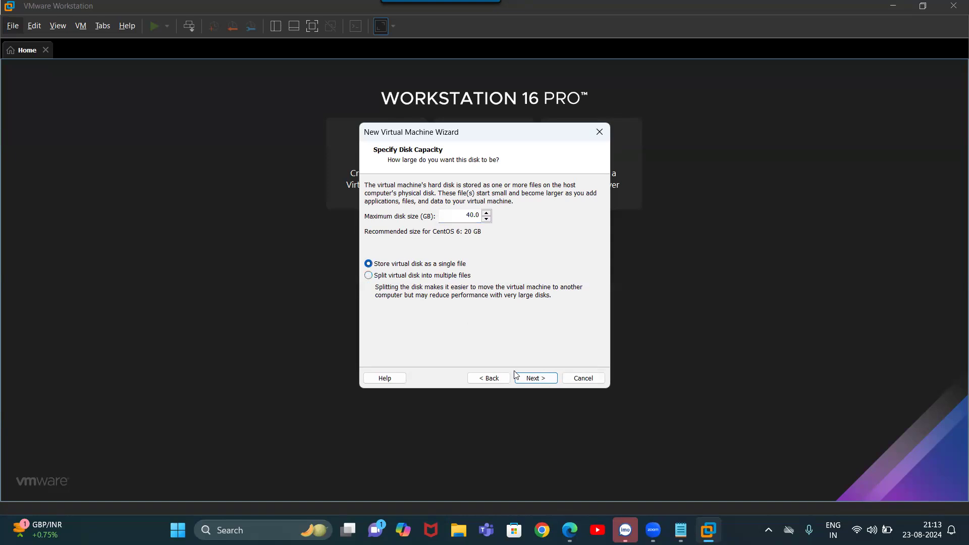
pyautogui.click(530, 385)
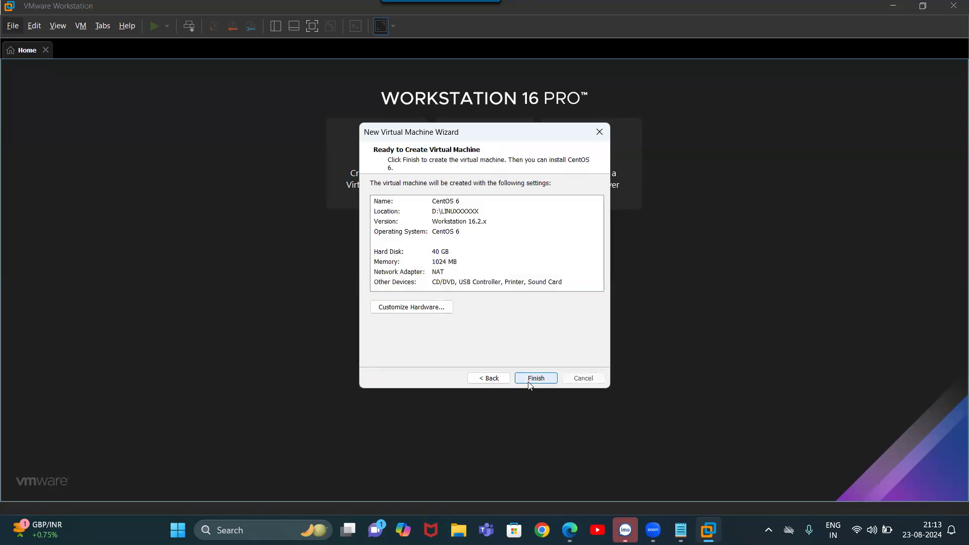
pyautogui.click(529, 382)
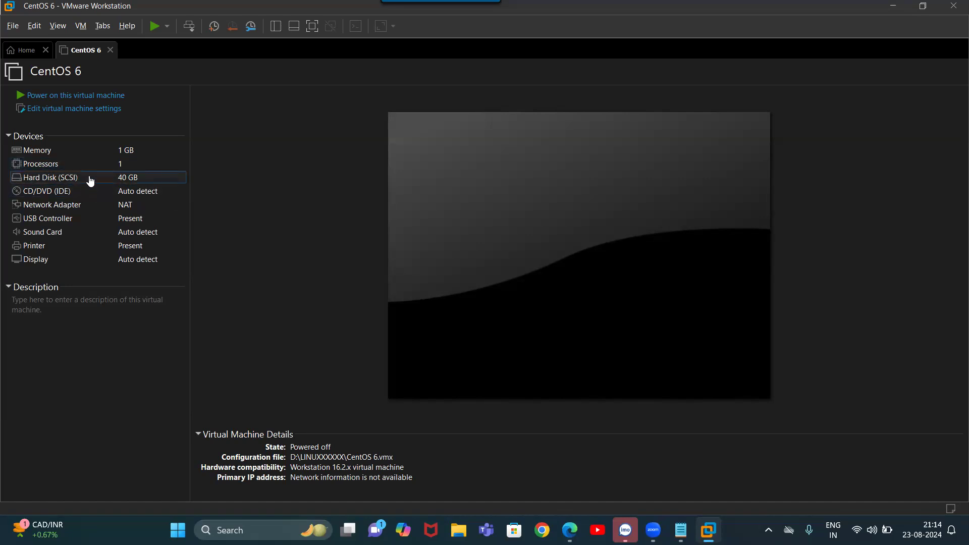
# Set the CD/DVD (IDE) drive to use the CentOS-6.7-x86_64-bin-DVD1.iso image file
pyautogui.doubleClick(40, 191)
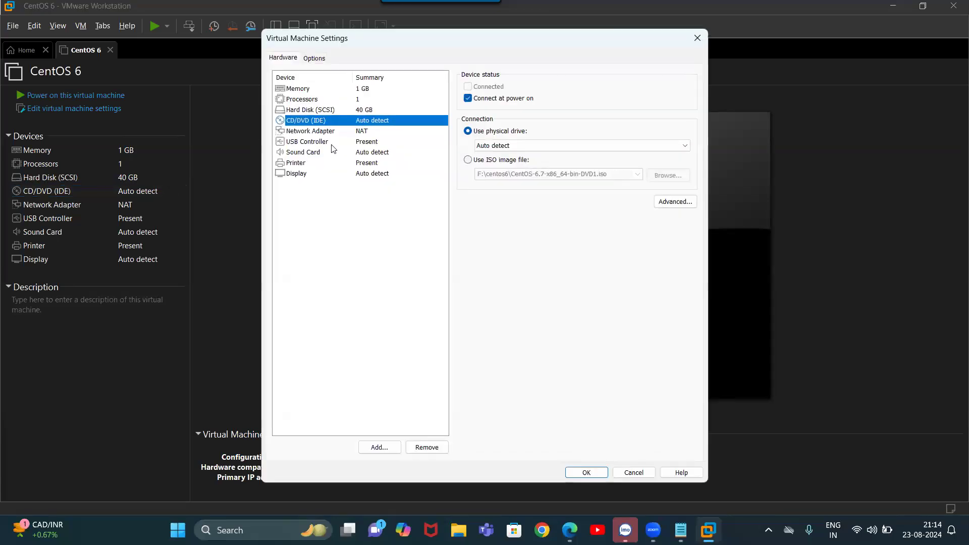
pyautogui.click(467, 161)
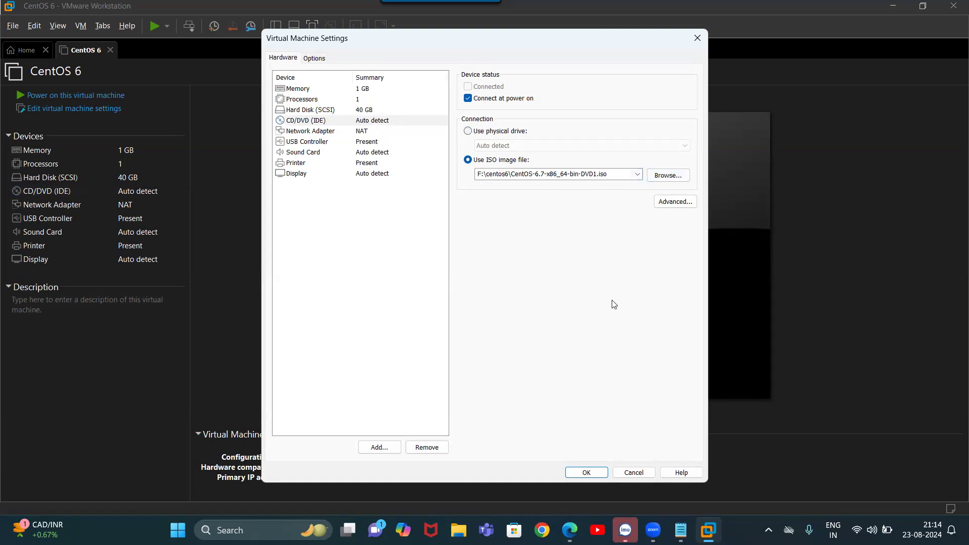
pyautogui.click(586, 472)
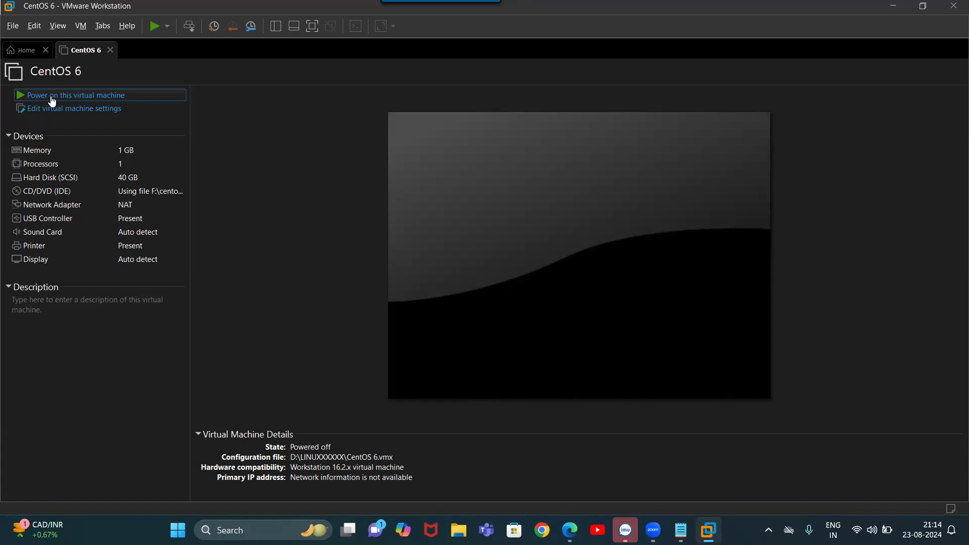
# Power on the CentOS 6 machine and dismiss the printing notification and installation hint bar
pyautogui.click(51, 99)
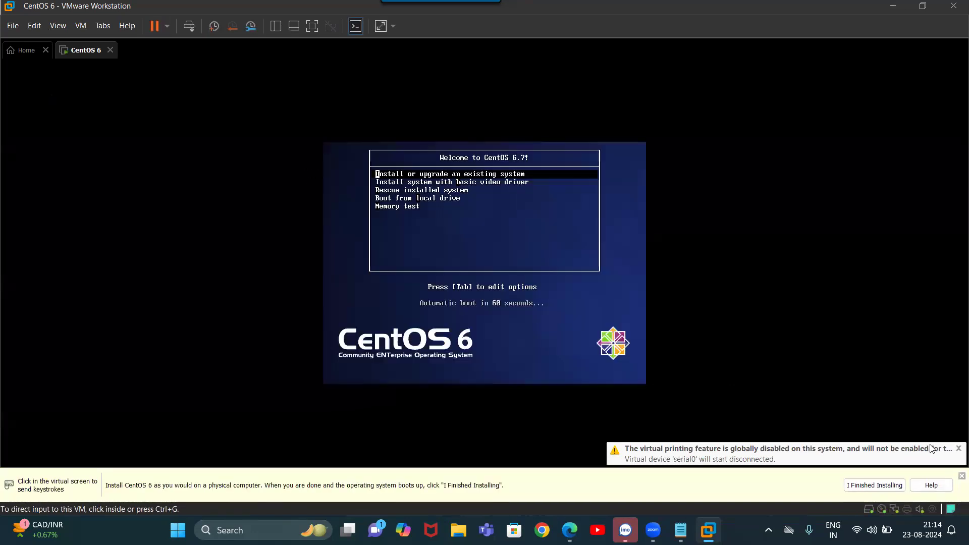
pyautogui.click(957, 449)
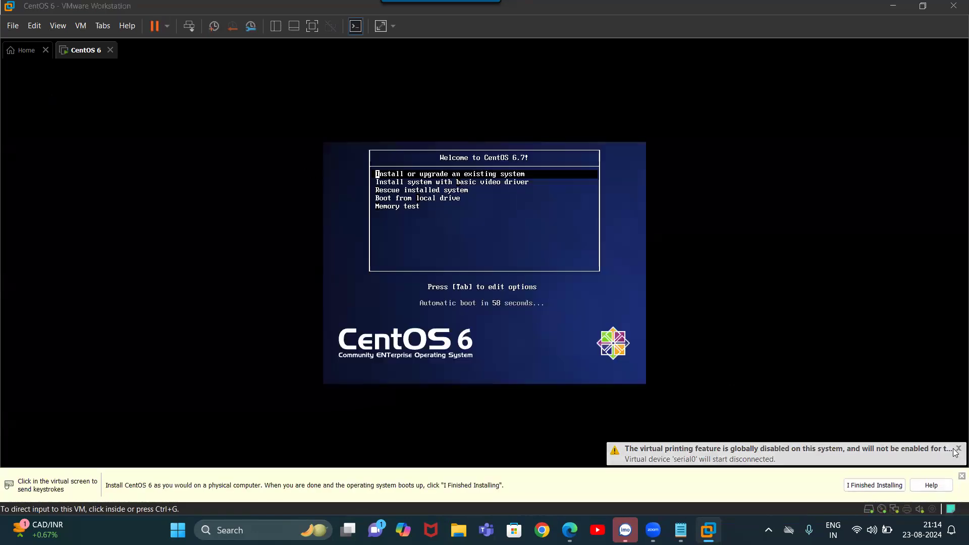
pyautogui.click(962, 476)
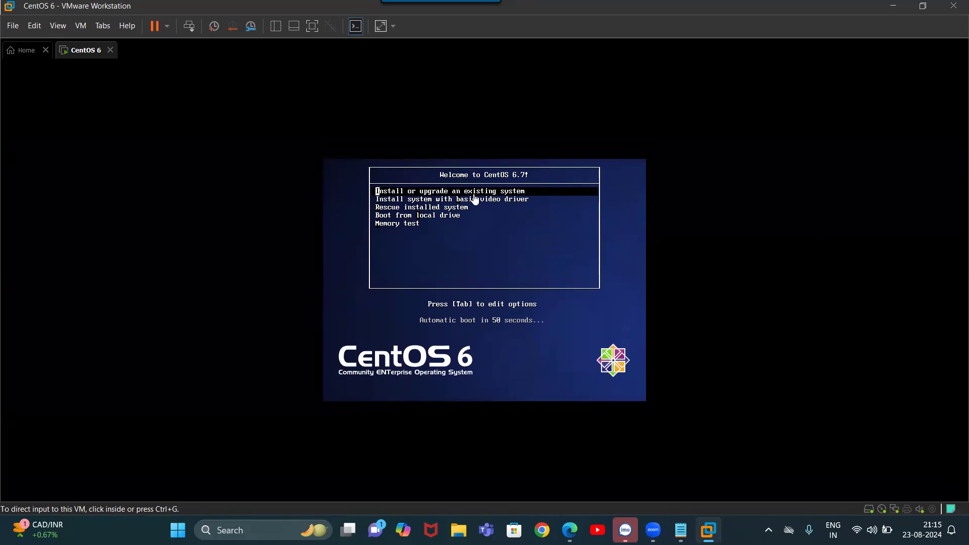
# Choose 'Install or upgrade an existing system' from the boot menu and skip the media test
pyautogui.click(591, 218)
pyautogui.press('Return')
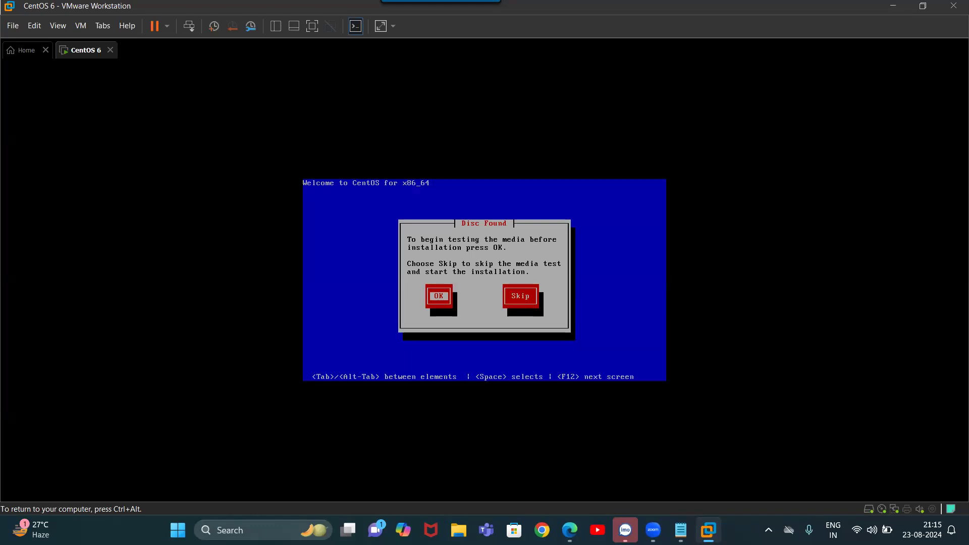
pyautogui.press('Tab')
pyautogui.press('Return')
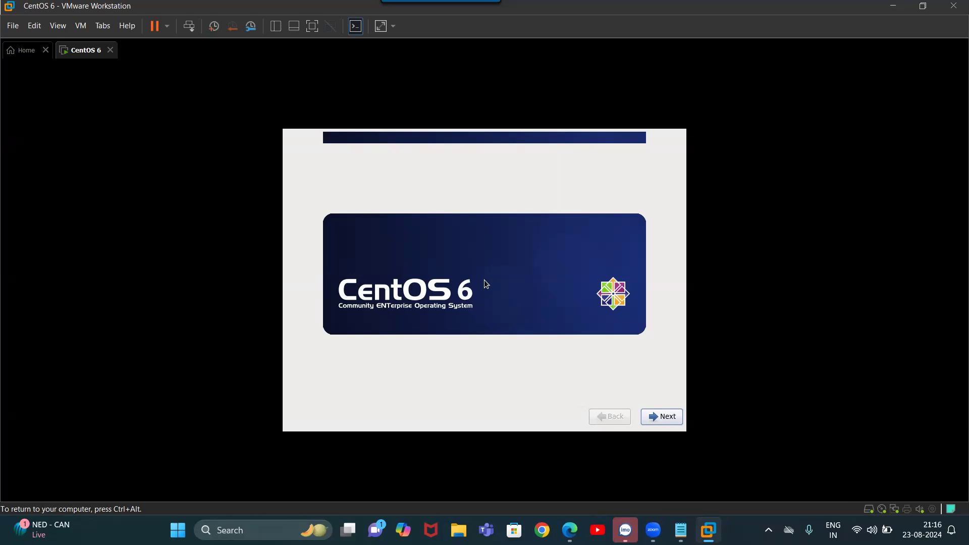
# Proceed past the welcome screen, keeping English language and U.S. English keyboard
pyautogui.press('Return')
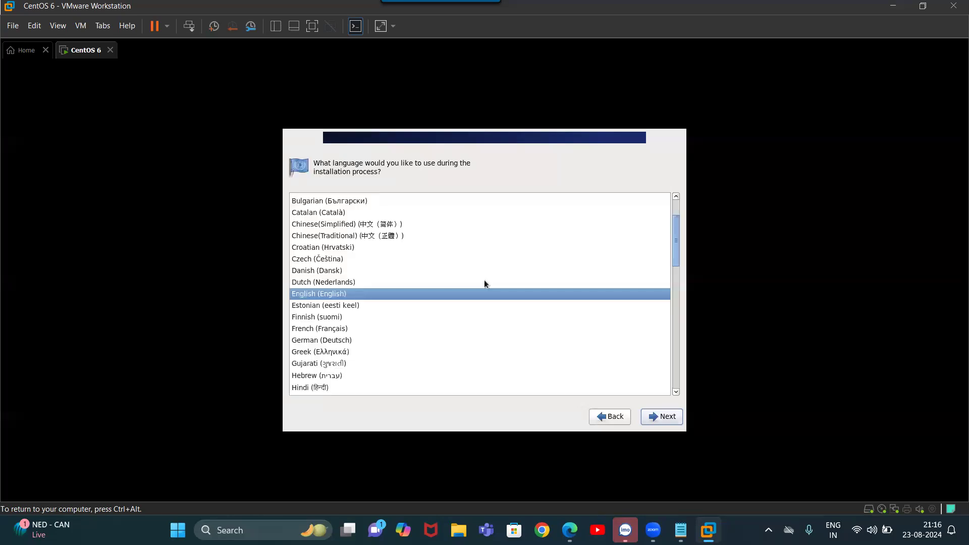
pyautogui.press('Return')
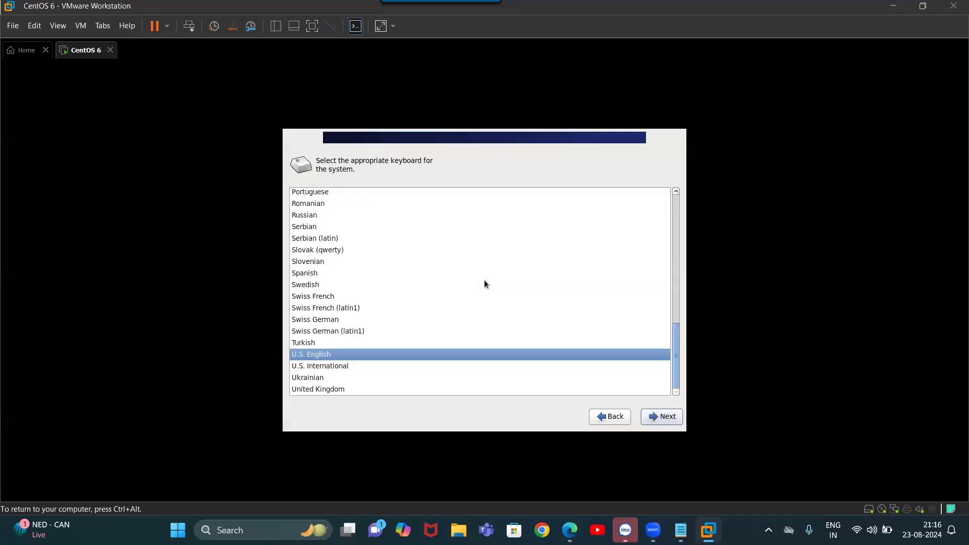
pyautogui.press('Return')
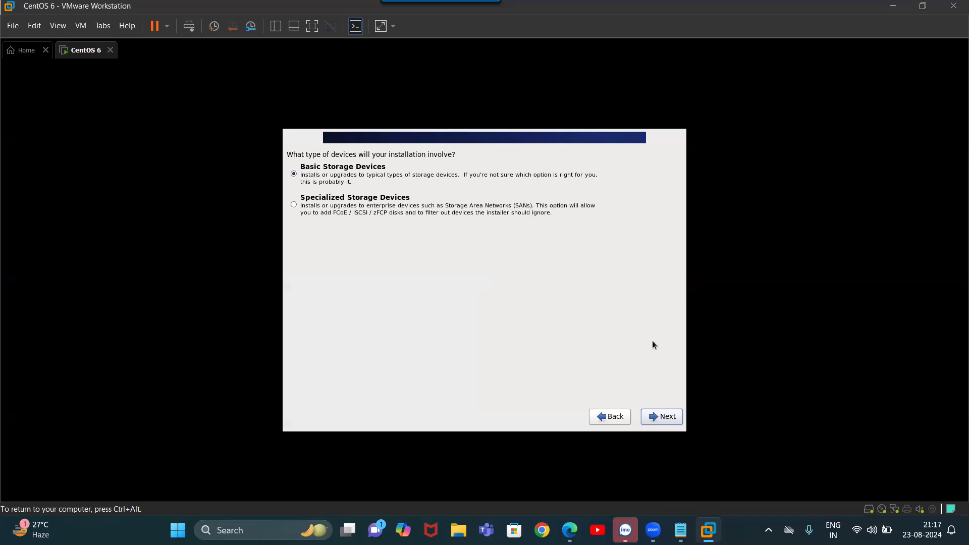
# Continue with Basic Storage Devices and confirm 'Yes, discard any data' for the 40960 MB disk
pyautogui.click(658, 424)
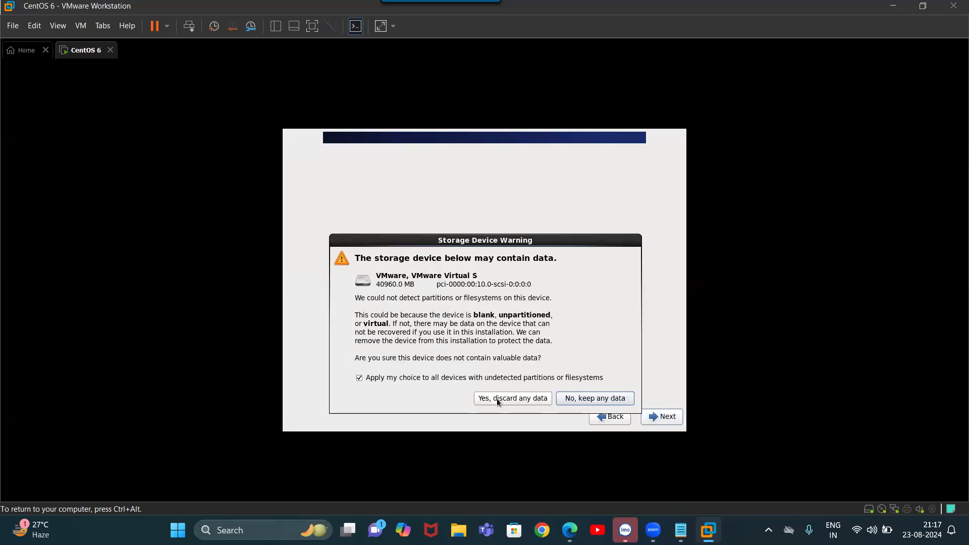
pyautogui.click(496, 399)
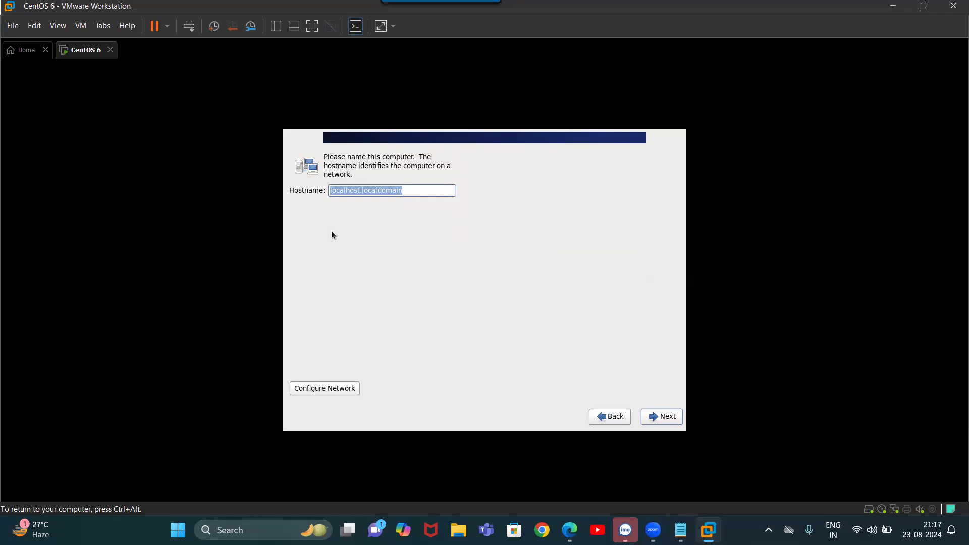
# Replace the typed hostname with sys1 and accept it
pyautogui.write('linu')
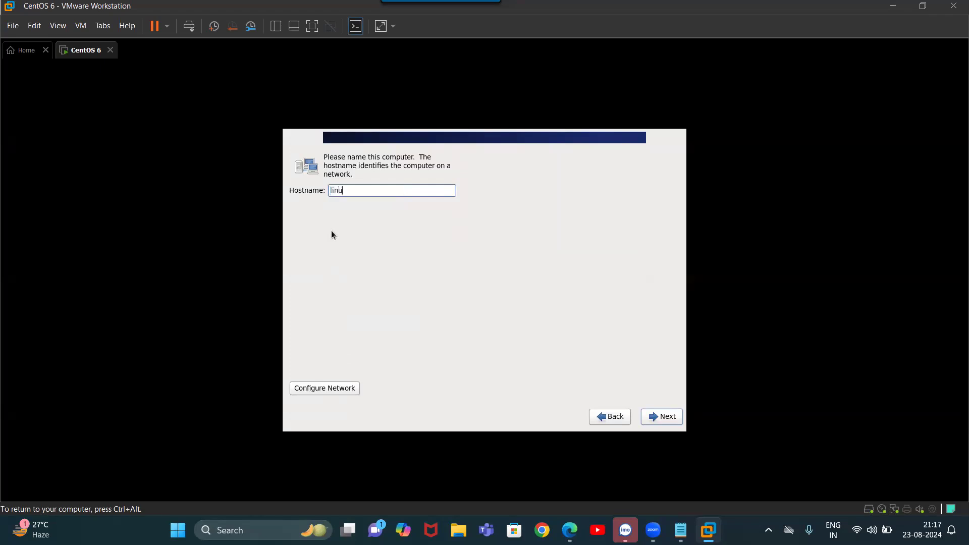
pyautogui.write('xpc')
pyautogui.press('BackSpace')
pyautogui.press('BackSpace')
pyautogui.press('BackSpace')
pyautogui.press('BackSpace')
pyautogui.press('BackSpace')
pyautogui.press('BackSpace')
pyautogui.press('BackSpace')
pyautogui.write('sys1')
pyautogui.press('Return')
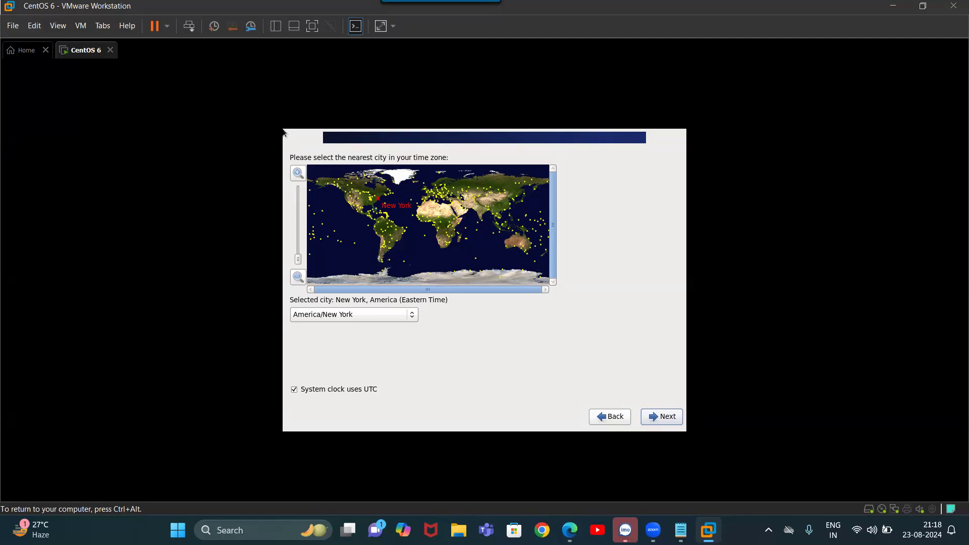
# Choose Kolkata on the world map, keep Asia/Kolkata as the time zone, and continue
pyautogui.hotkey('ctrl', 'alt')
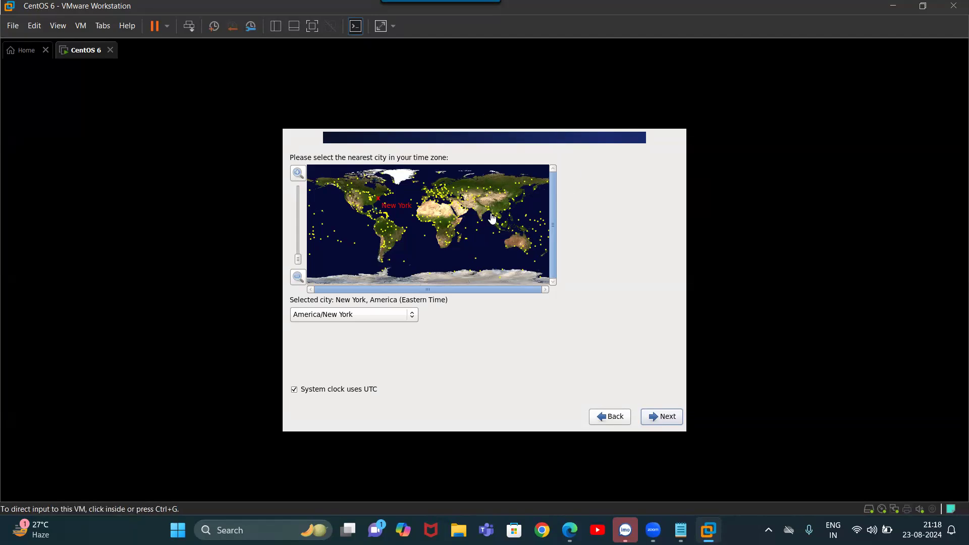
pyautogui.click(481, 217)
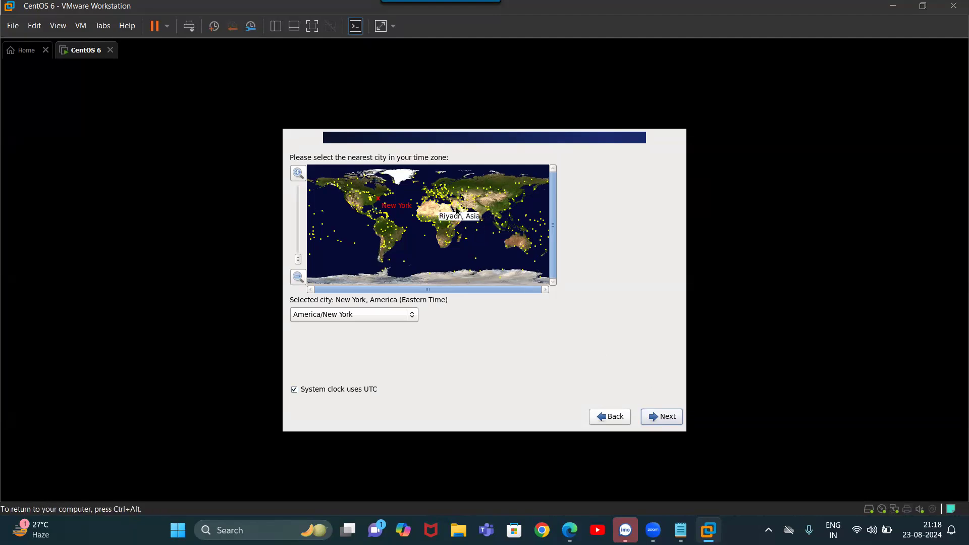
pyautogui.click(486, 217)
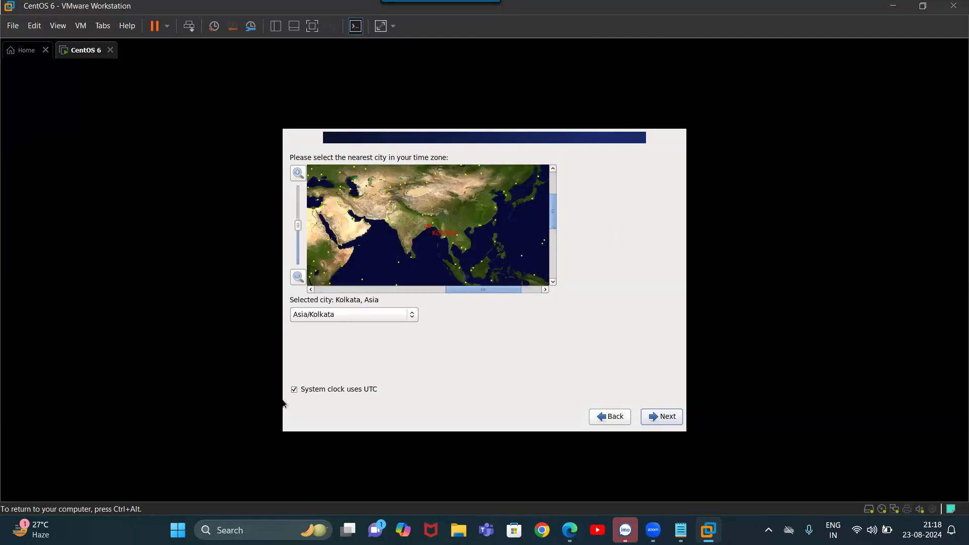
pyautogui.click(412, 318)
pyautogui.click(413, 317)
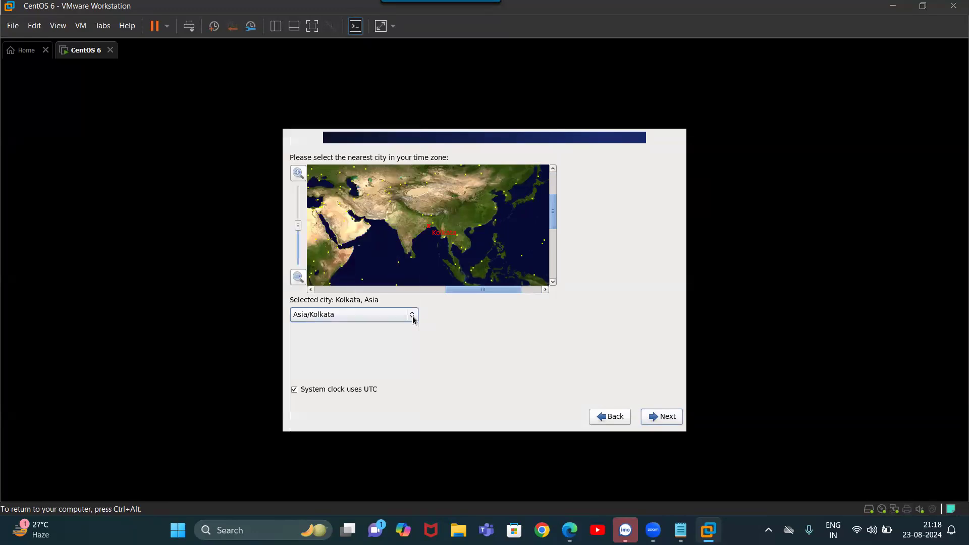
pyautogui.click(645, 417)
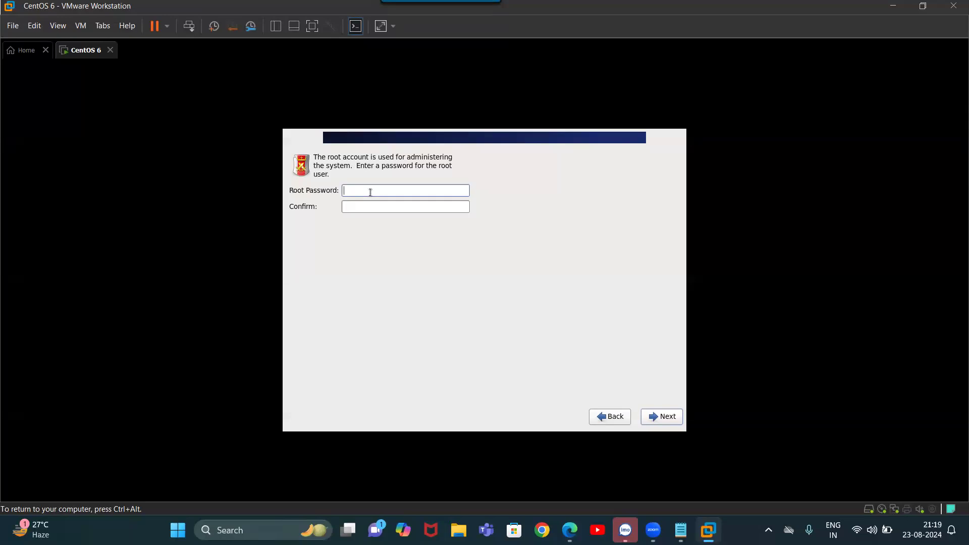
# Enter and confirm the root password, then keep it despite the weak-password warning
pyautogui.write('123456')
pyautogui.press('Tab')
pyautogui.write('123456')
pyautogui.click(670, 423)
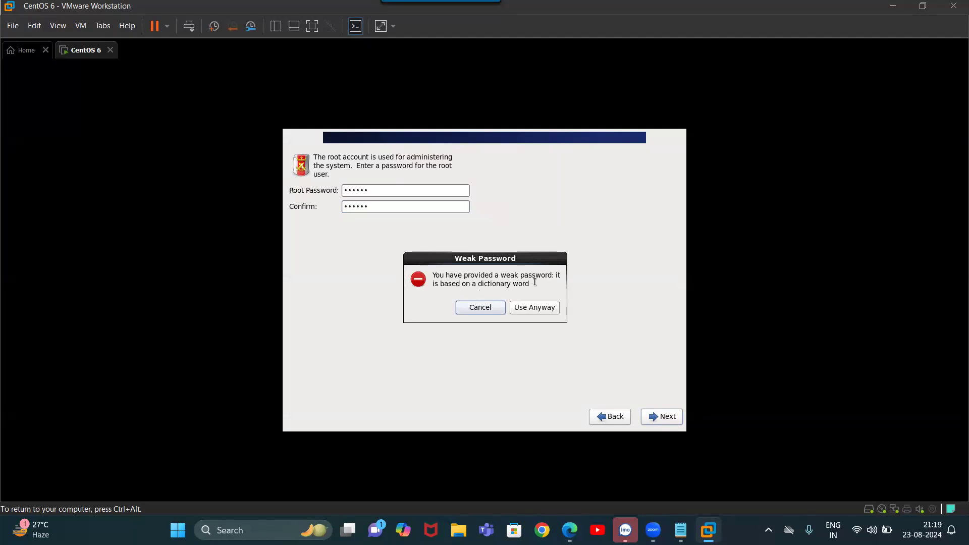
pyautogui.click(516, 309)
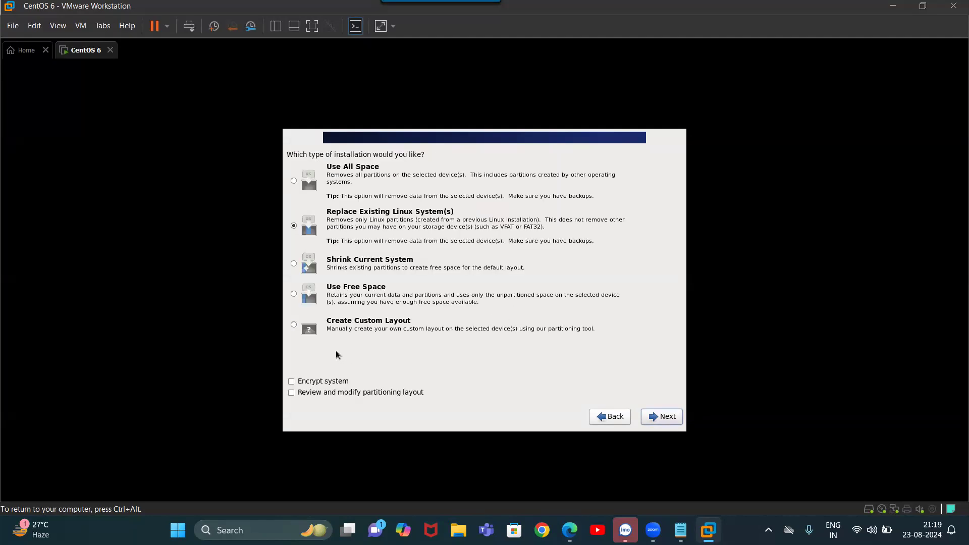
# Choose Create Custom Layout and start a new partition in sda's 40954 MB free space
pyautogui.click(323, 331)
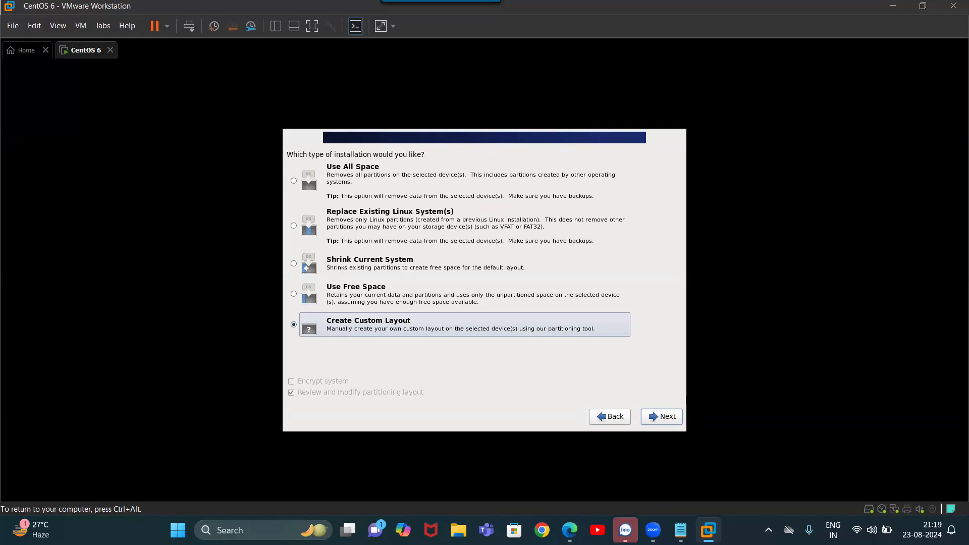
pyautogui.click(673, 422)
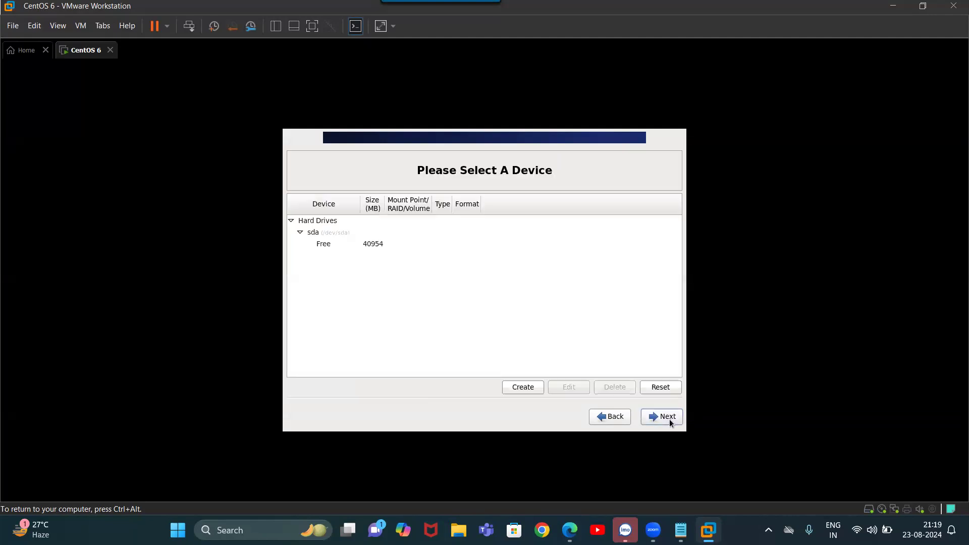
pyautogui.click(383, 244)
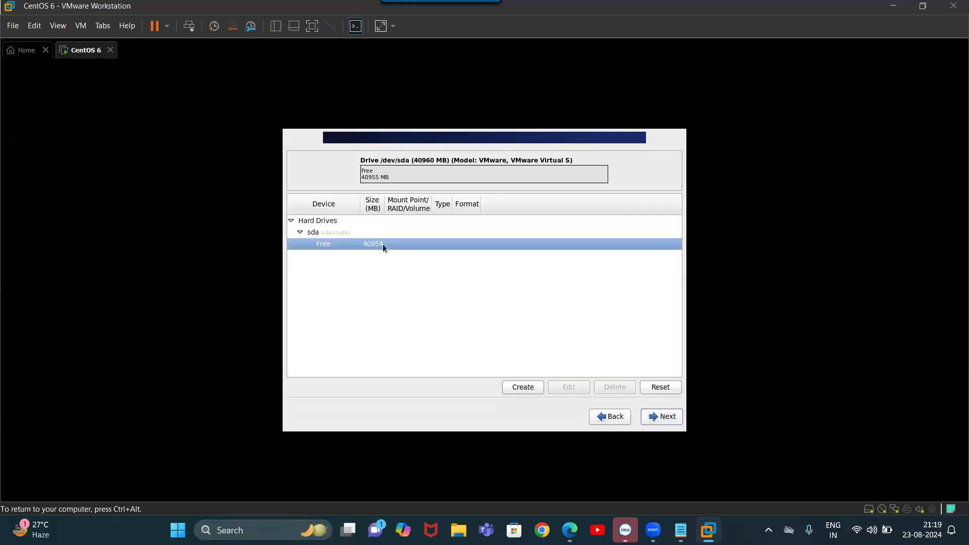
pyautogui.click(523, 387)
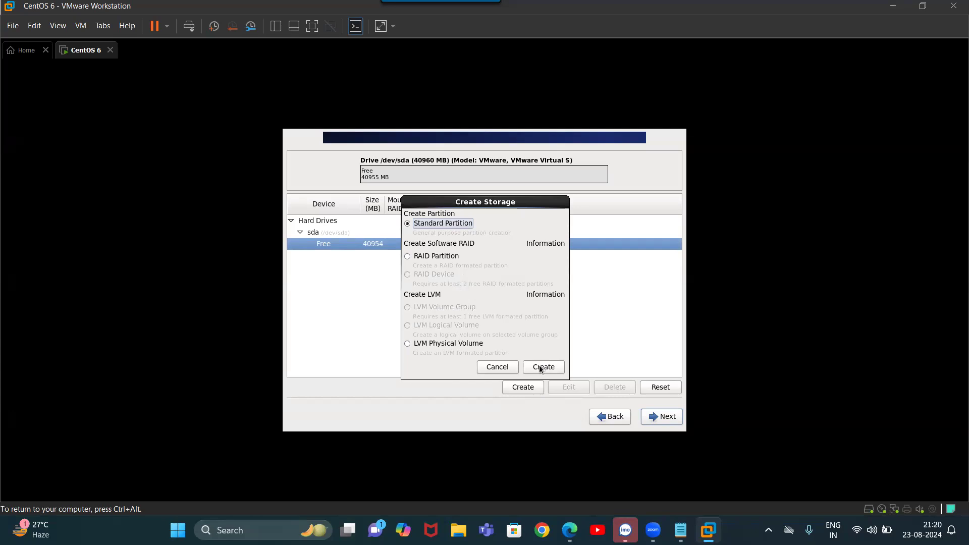
# Add a standard ext4 partition mounted at / with a size of 10000 MB
pyautogui.click(540, 369)
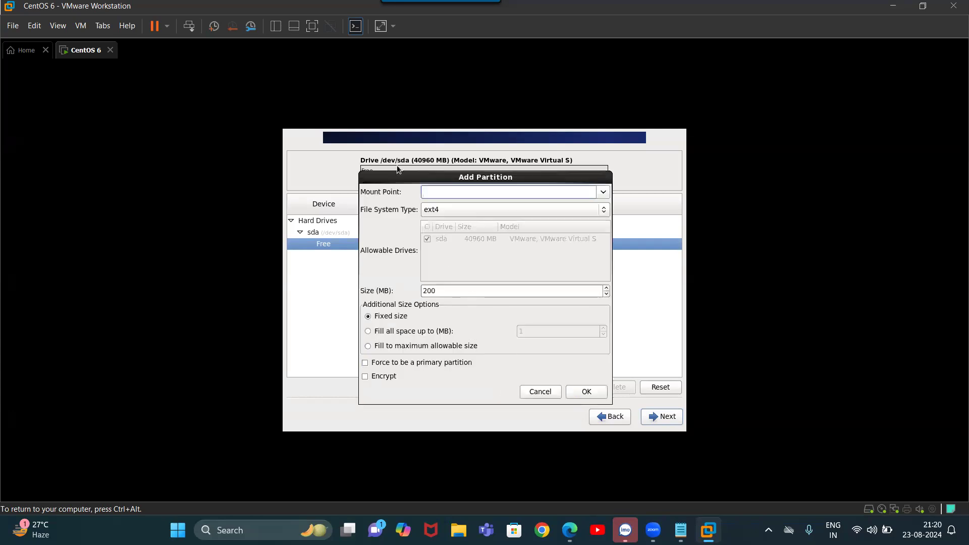
pyautogui.click(598, 194)
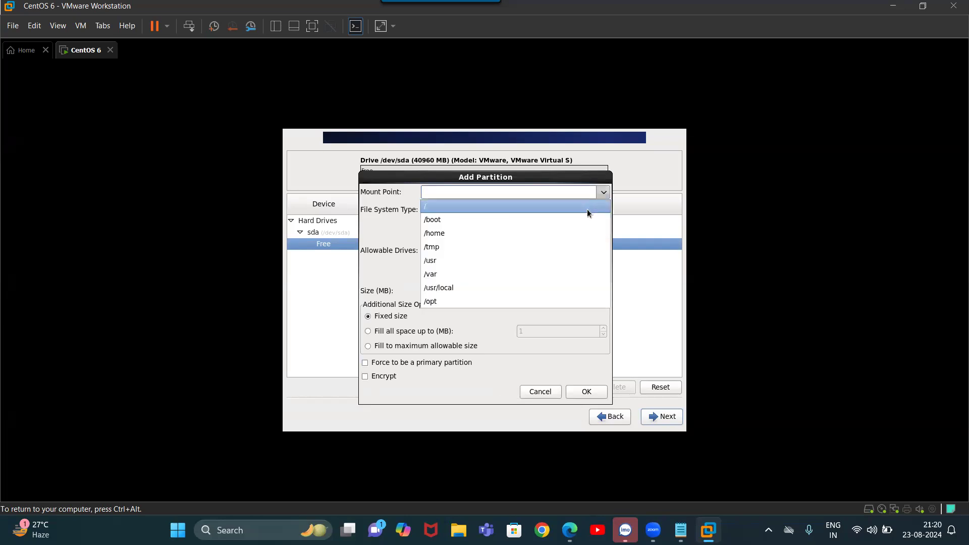
pyautogui.click(586, 209)
pyautogui.click(560, 296)
pyautogui.press('BackSpace')
pyautogui.press('BackSpace')
pyautogui.press('BackSpace')
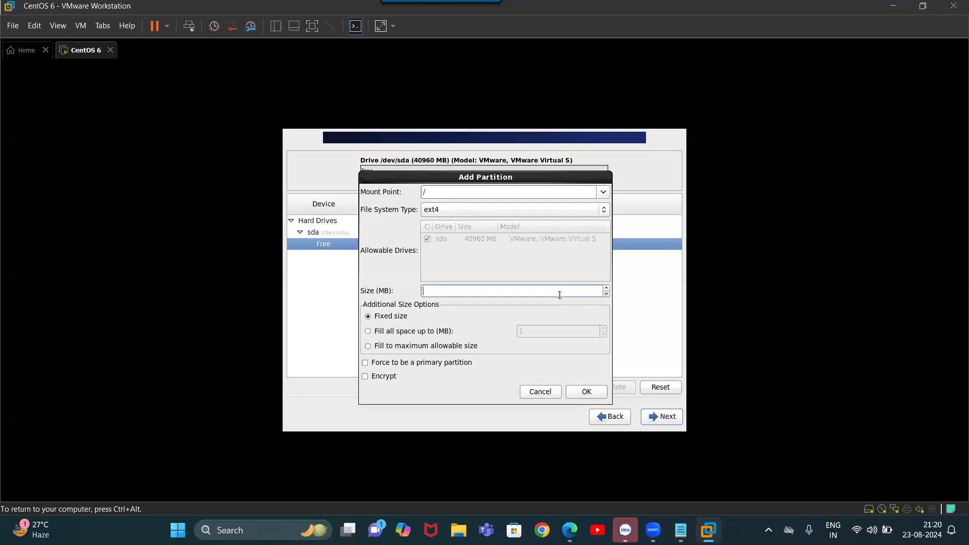
pyautogui.write('10000')
pyautogui.click(585, 393)
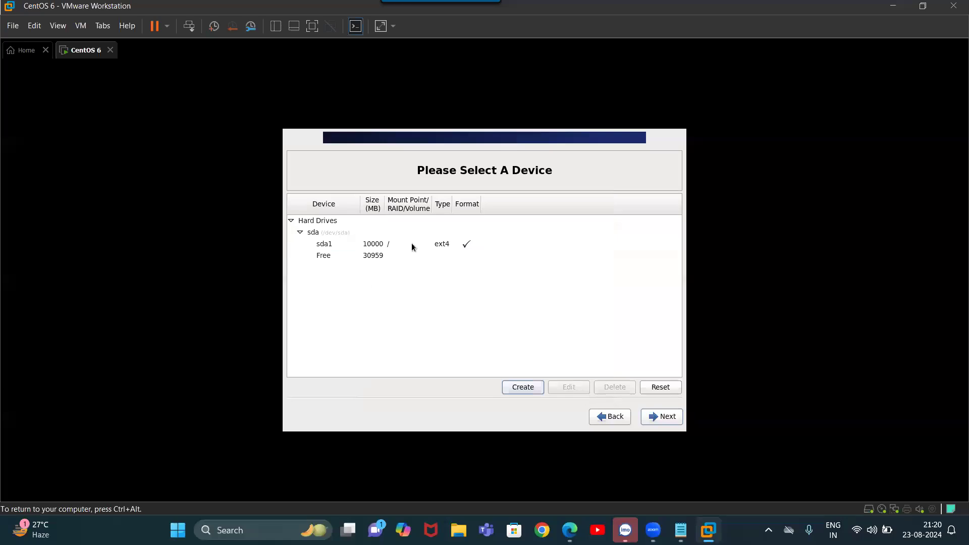
# Create a 400 MB standard partition mounted at /boot in the 30959 MB free space
pyautogui.click(383, 254)
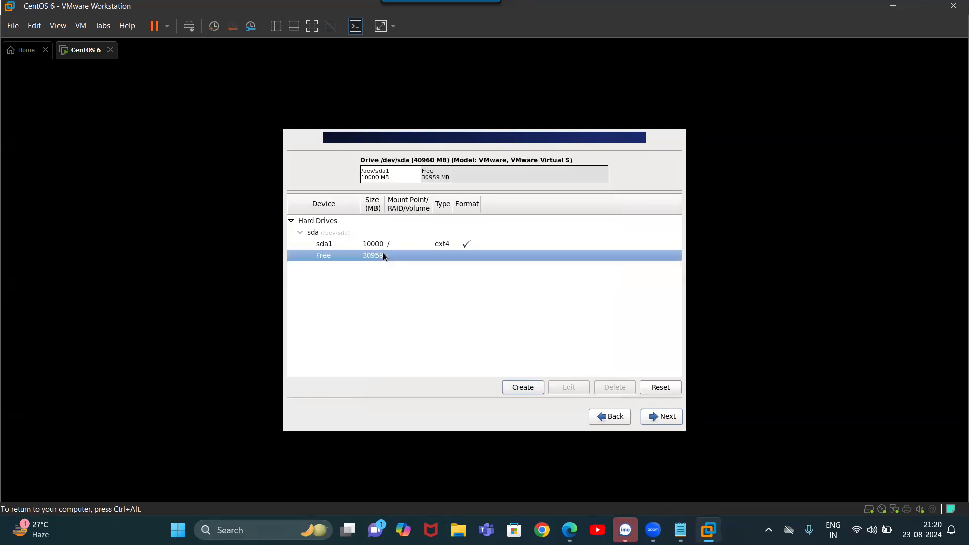
pyautogui.click(523, 387)
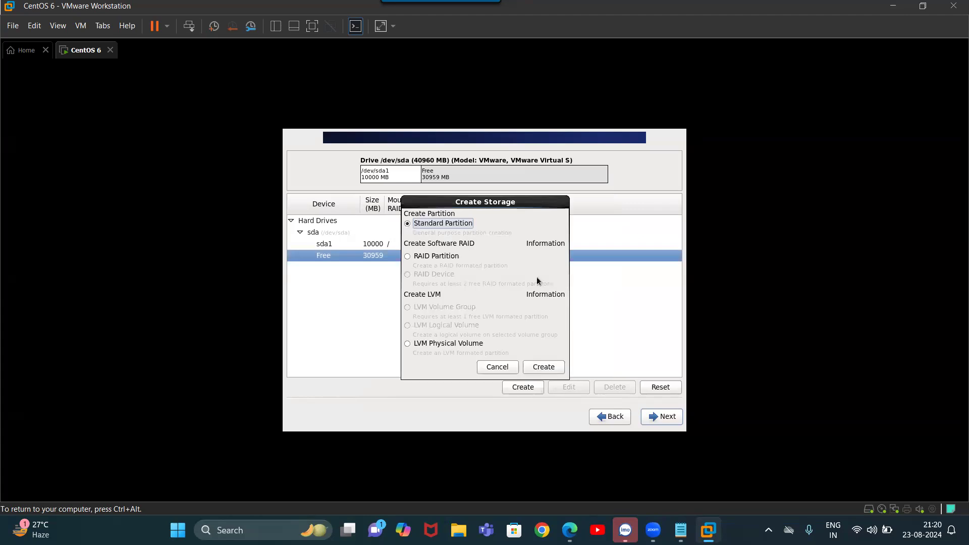
pyautogui.click(534, 367)
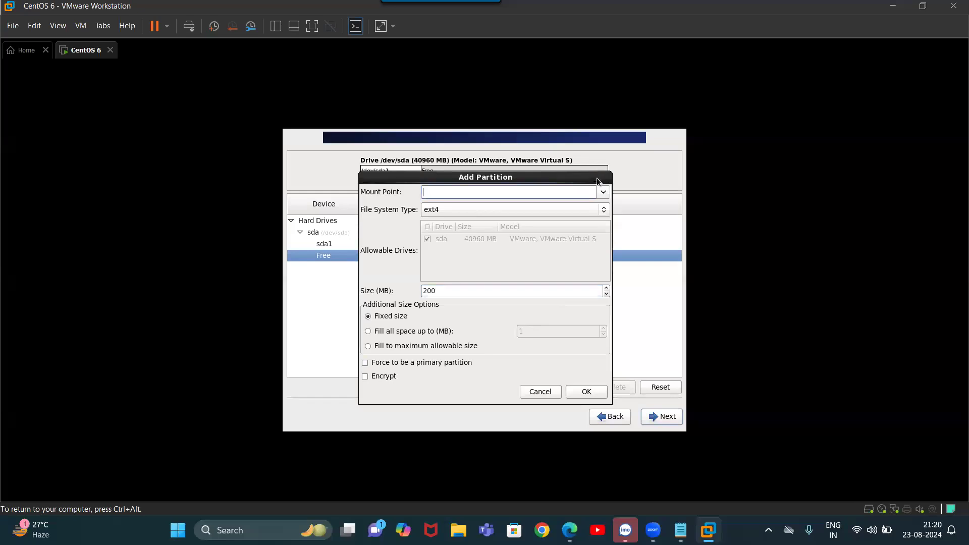
pyautogui.click(600, 194)
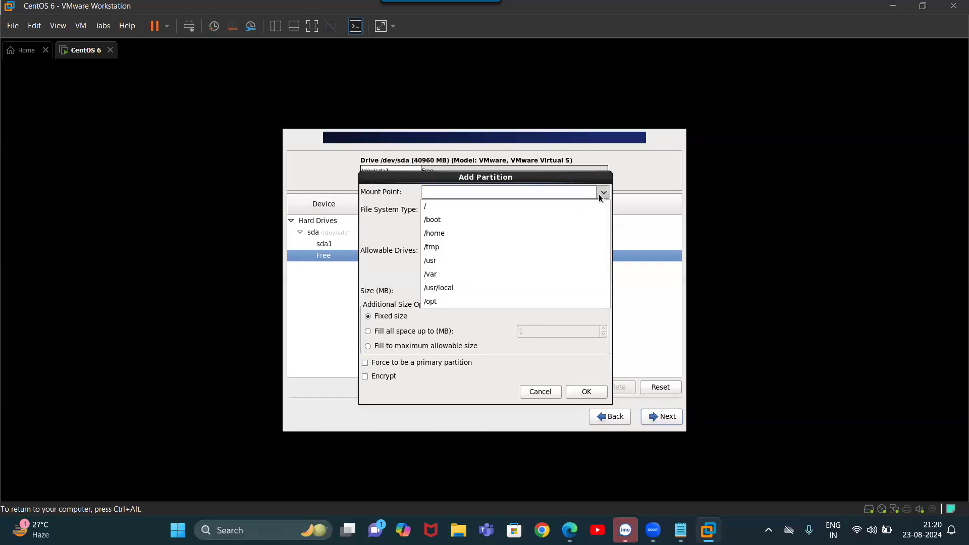
pyautogui.click(591, 223)
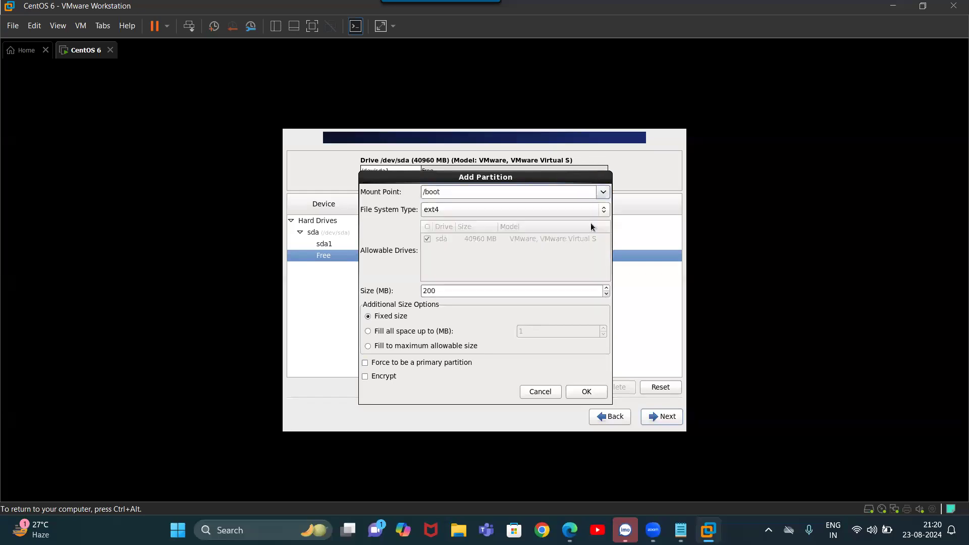
pyautogui.click(525, 296)
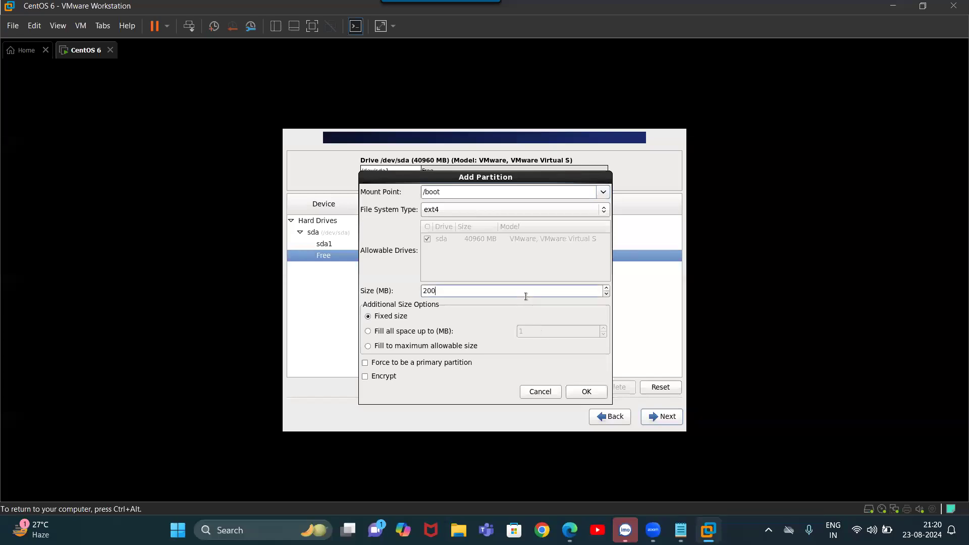
pyautogui.press('BackSpace')
pyautogui.press('BackSpace')
pyautogui.press('BackSpace')
pyautogui.write('3')
pyautogui.press('BackSpace')
pyautogui.write('400')
pyautogui.click(581, 396)
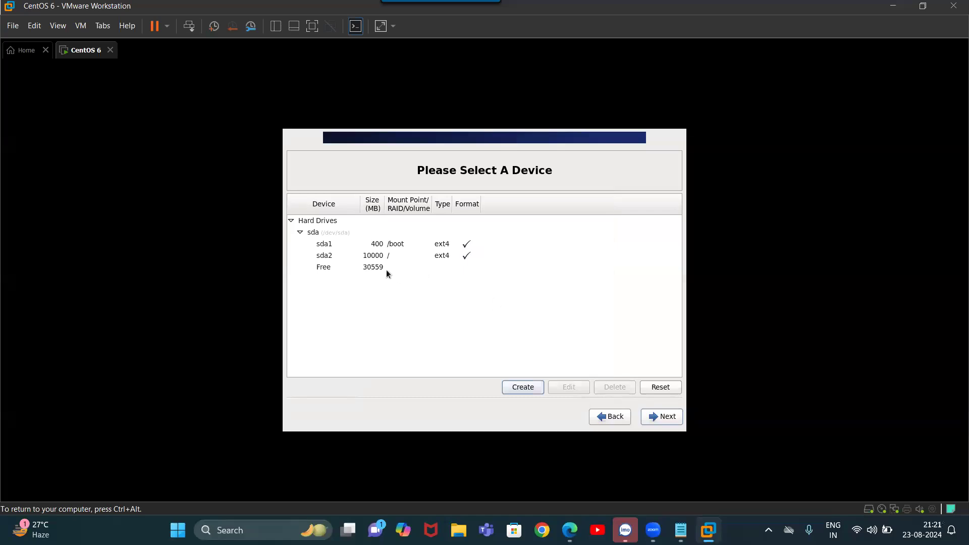
# Begin a standard partition in the remaining free space mounted at /home, entering its size
pyautogui.click(386, 271)
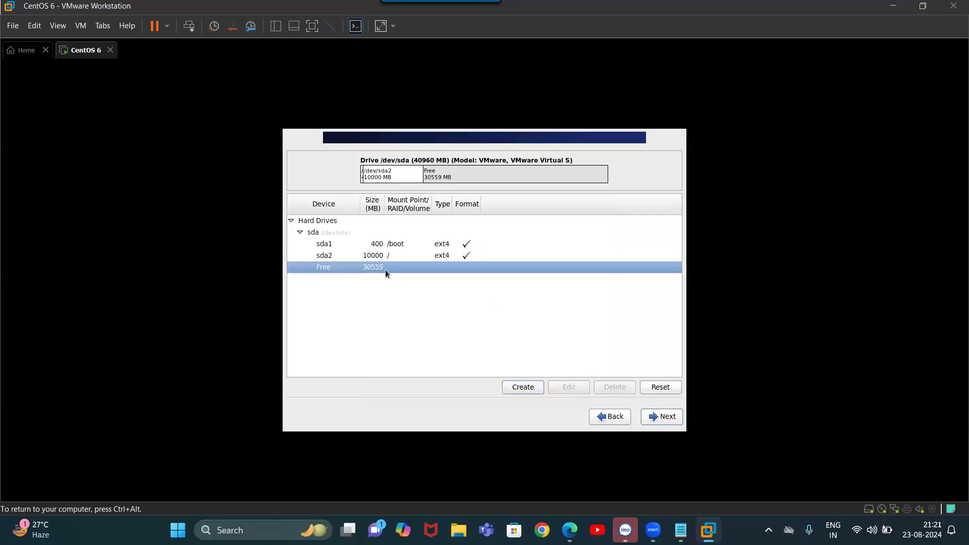
pyautogui.click(530, 386)
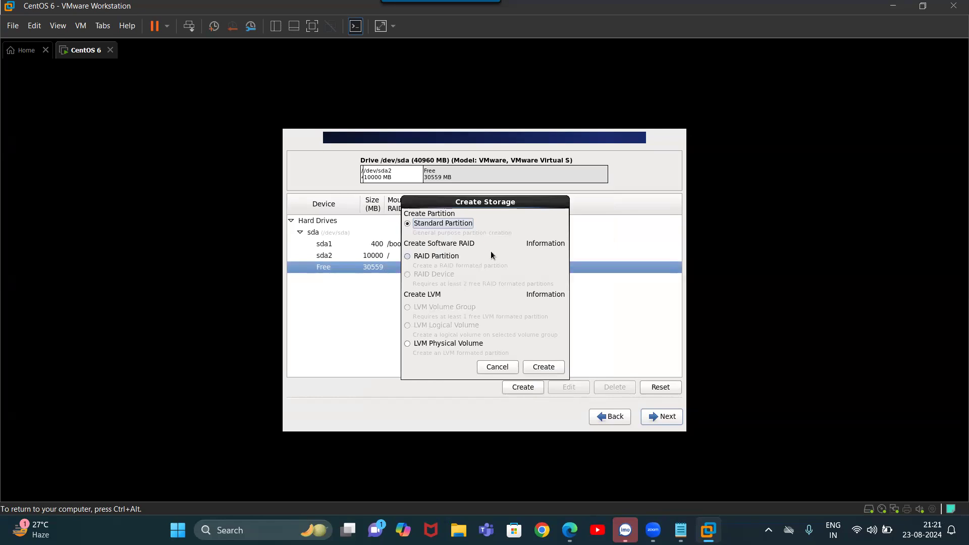
pyautogui.click(543, 366)
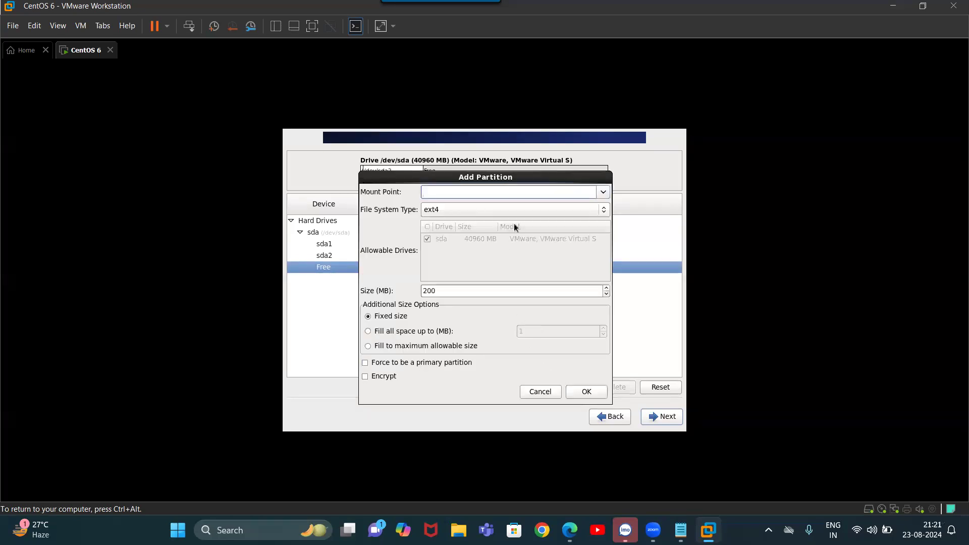
pyautogui.click(603, 193)
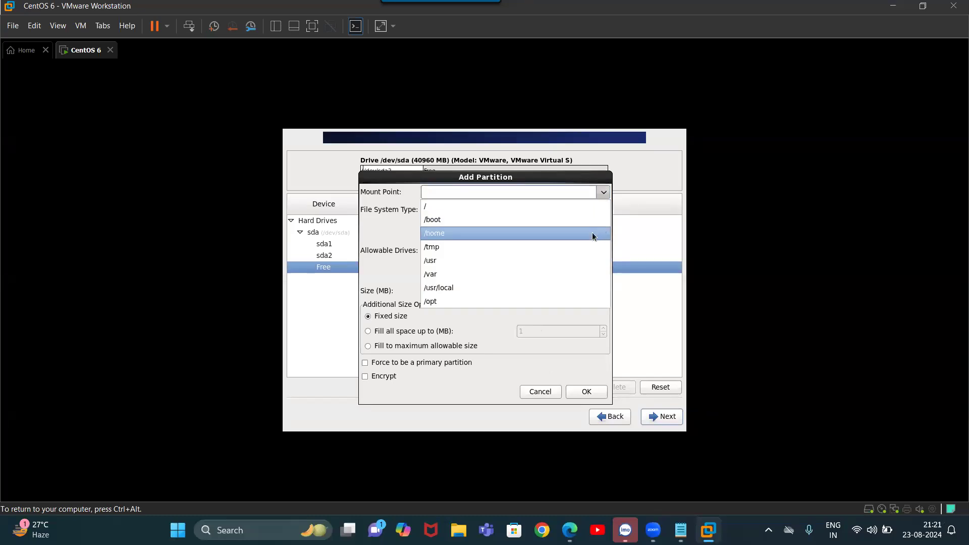
pyautogui.click(593, 239)
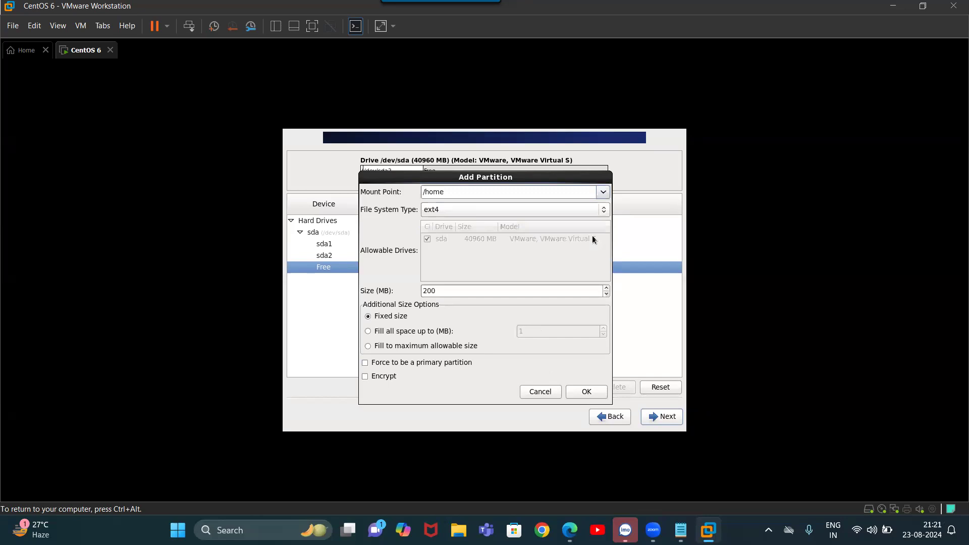
pyautogui.click(535, 293)
pyautogui.press('BackSpace')
pyautogui.press('BackSpace')
pyautogui.press('BackSpace')
pyautogui.write('1')
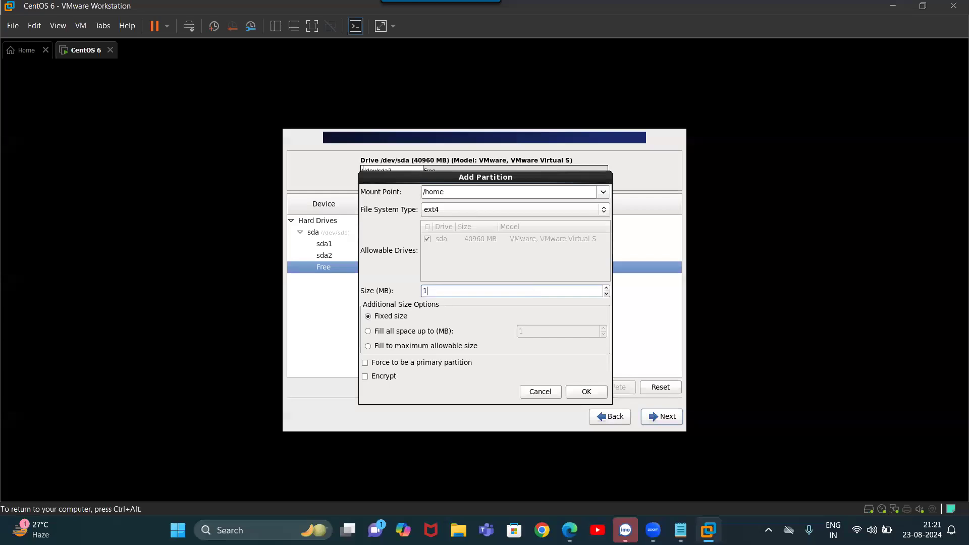
pyautogui.write('000')
# Confirm the 10000 MB /home partition, then add a 2000 MB swap partition in the free space
pyautogui.click(577, 395)
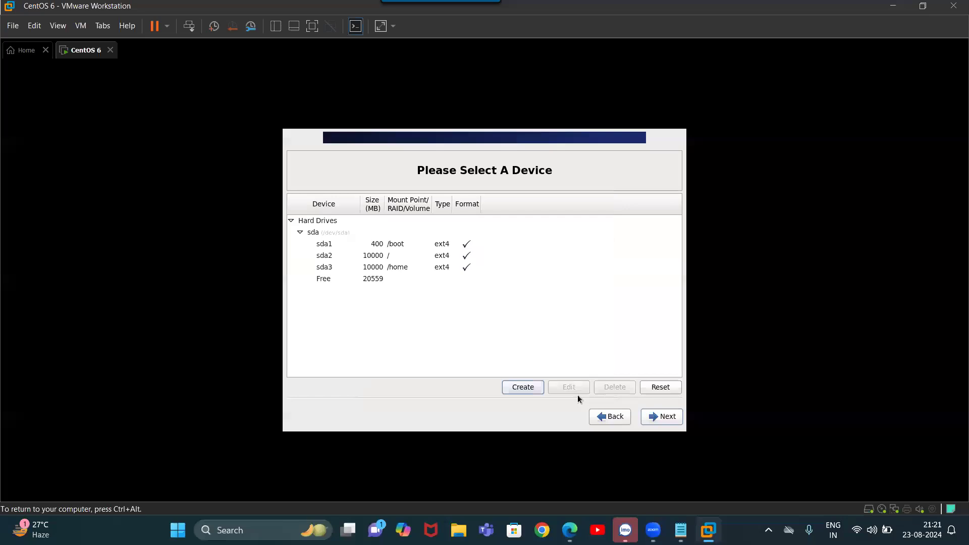
pyautogui.click(368, 282)
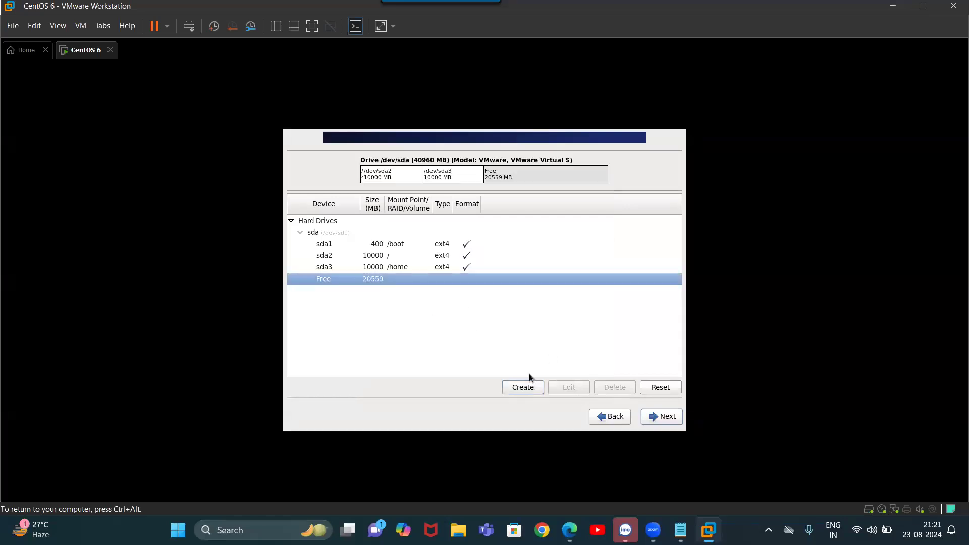
pyautogui.click(522, 389)
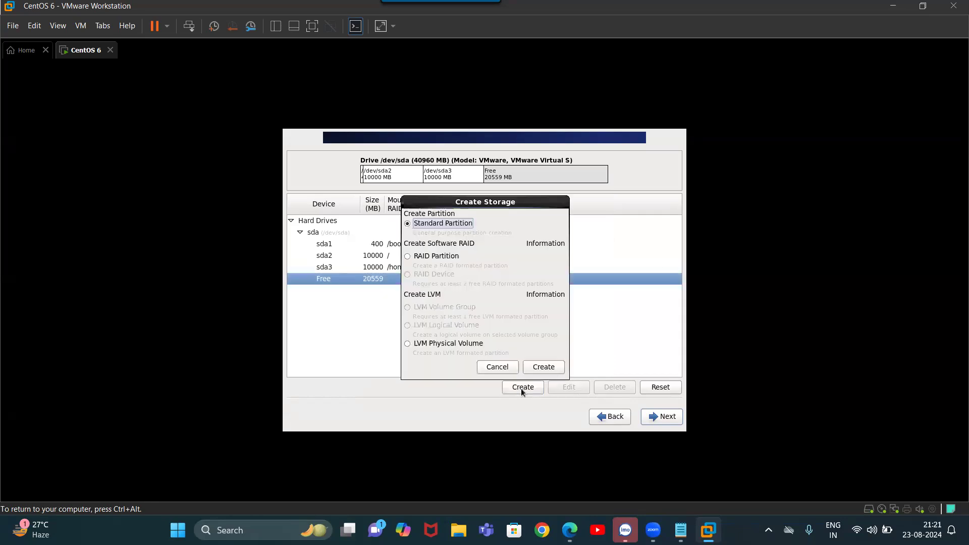
pyautogui.click(543, 364)
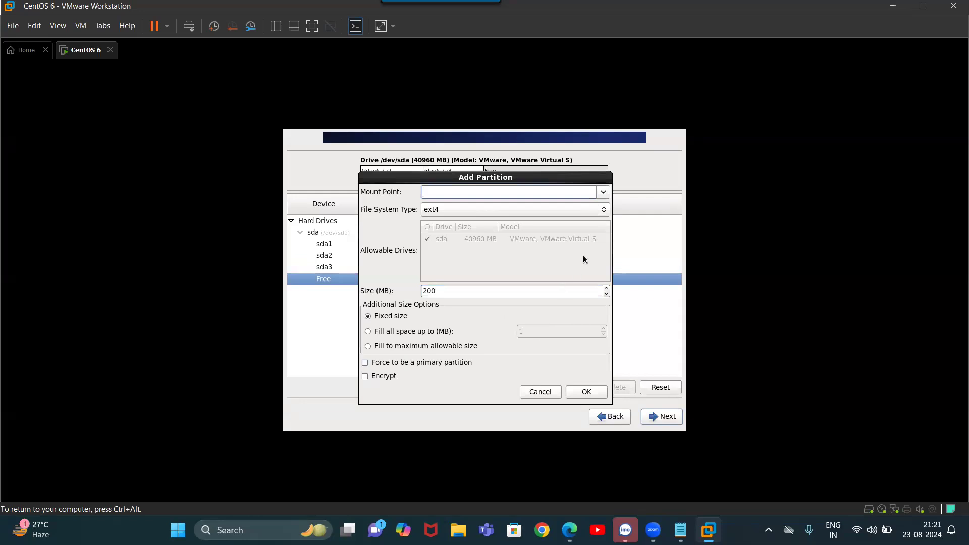
pyautogui.click(604, 209)
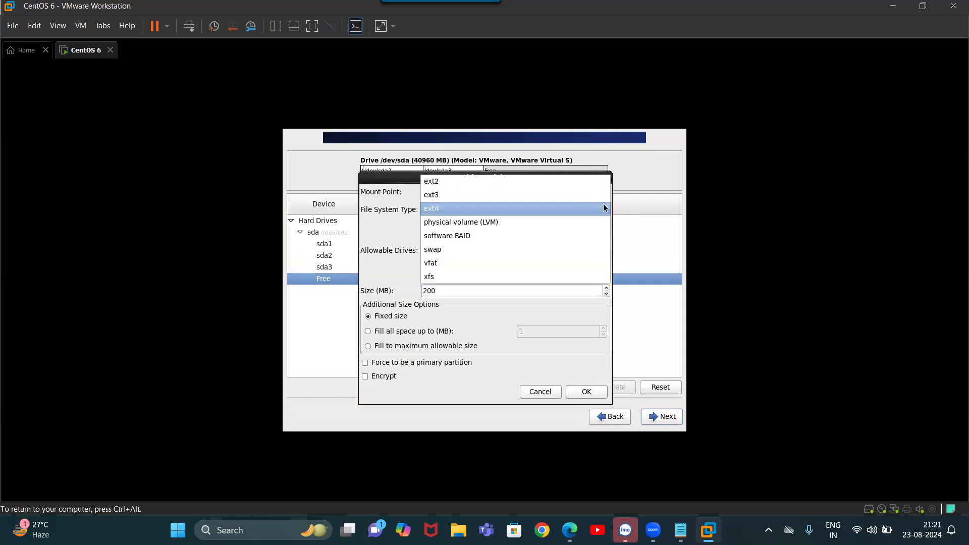
pyautogui.click(573, 251)
pyautogui.click(544, 291)
pyautogui.write('0')
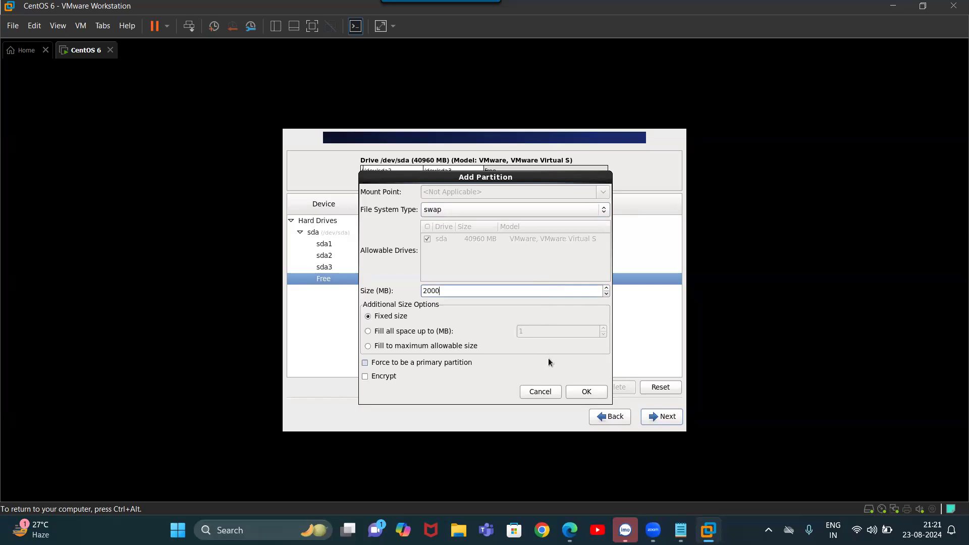
pyautogui.click(587, 392)
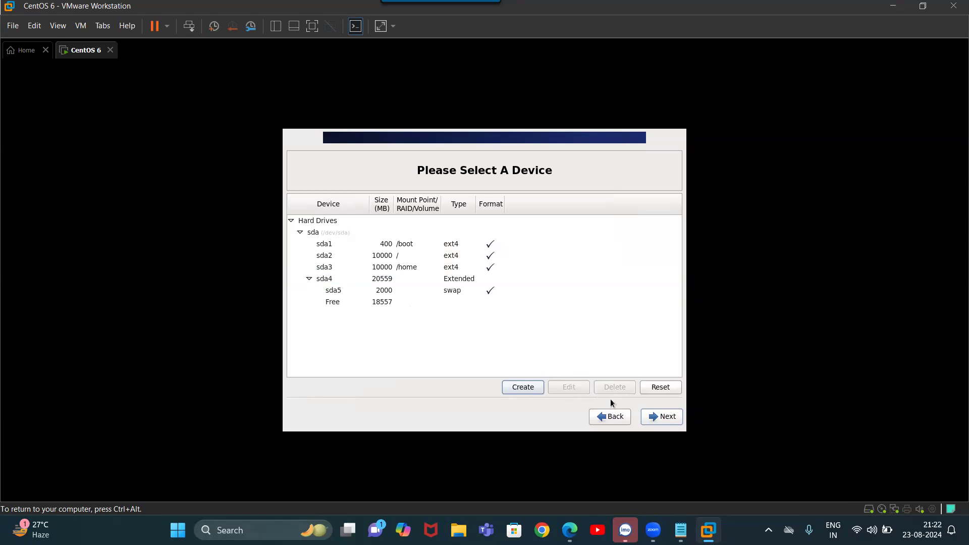
# Finish partitioning, accept formatting sda, and write the layout to disk
pyautogui.click(661, 417)
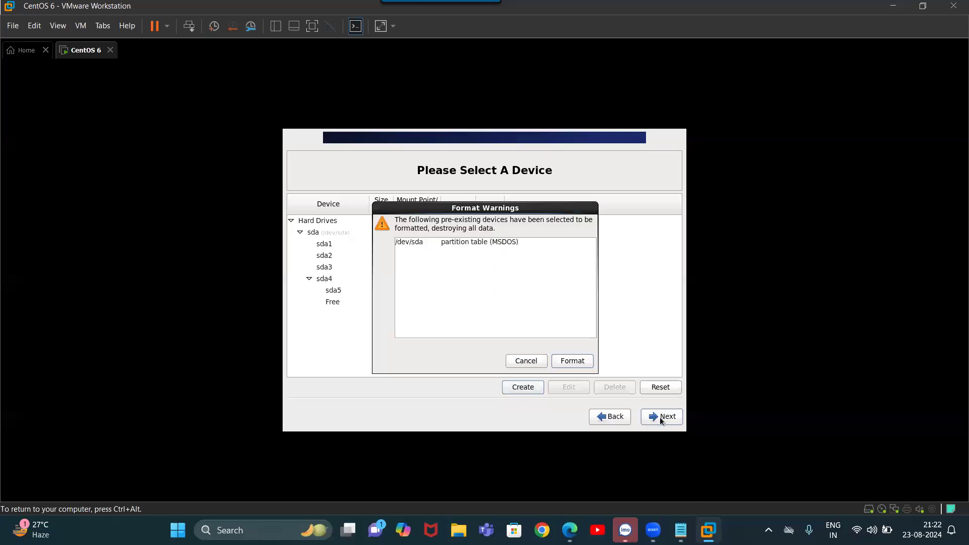
pyautogui.click(572, 361)
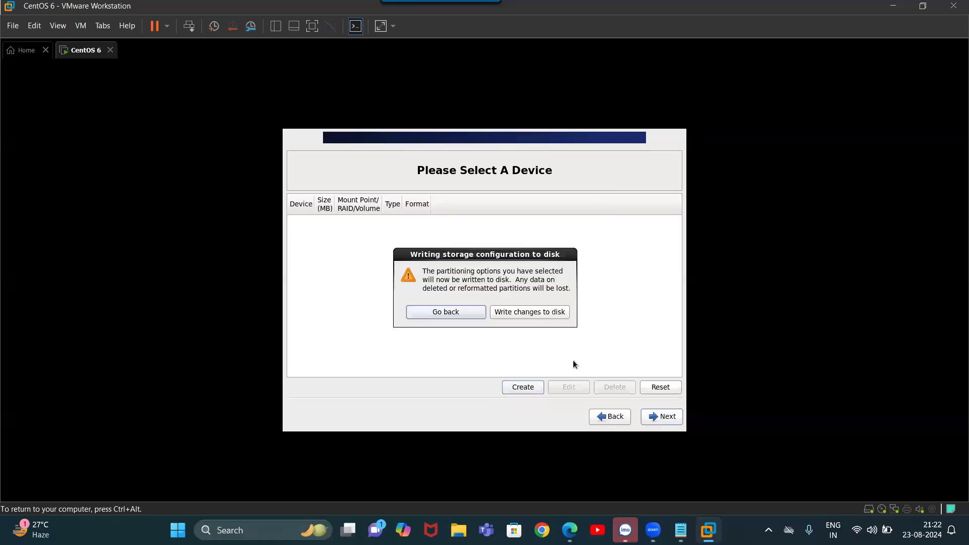
pyautogui.click(562, 313)
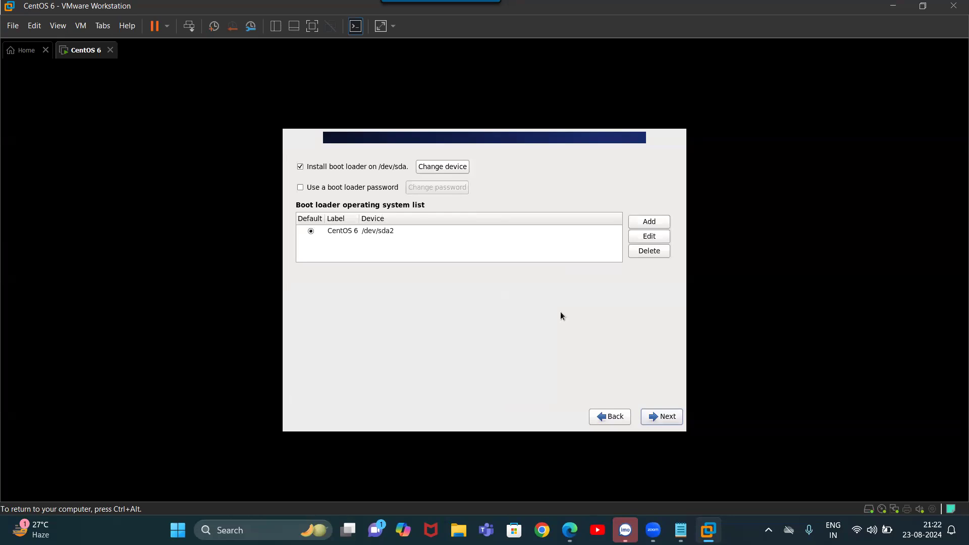
# Keep the boot loader on /dev/sda and proceed with the Desktop software set
pyautogui.click(644, 419)
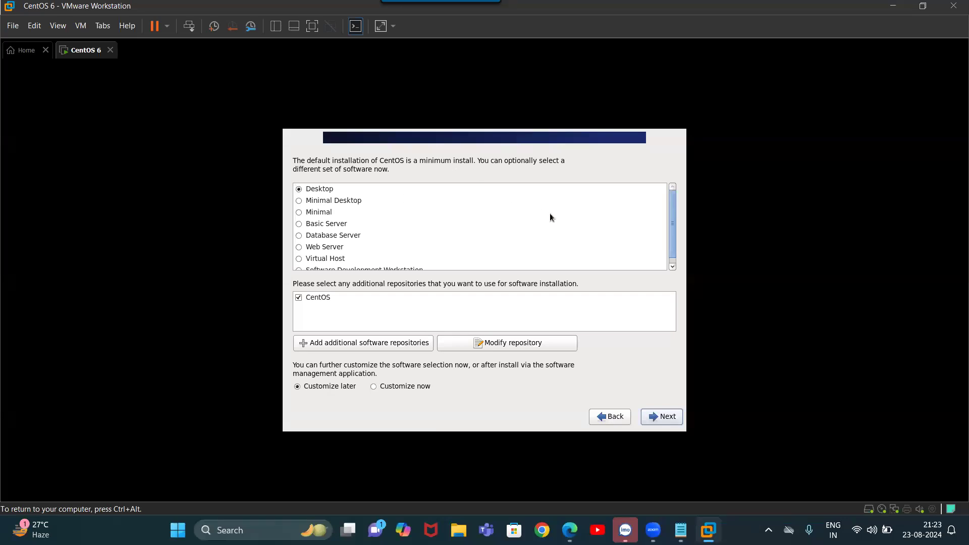
pyautogui.click(655, 419)
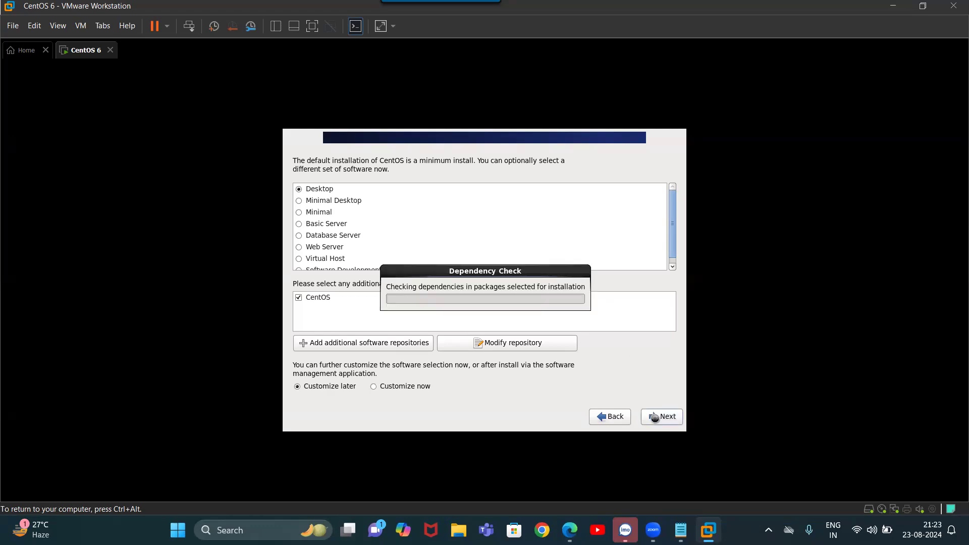
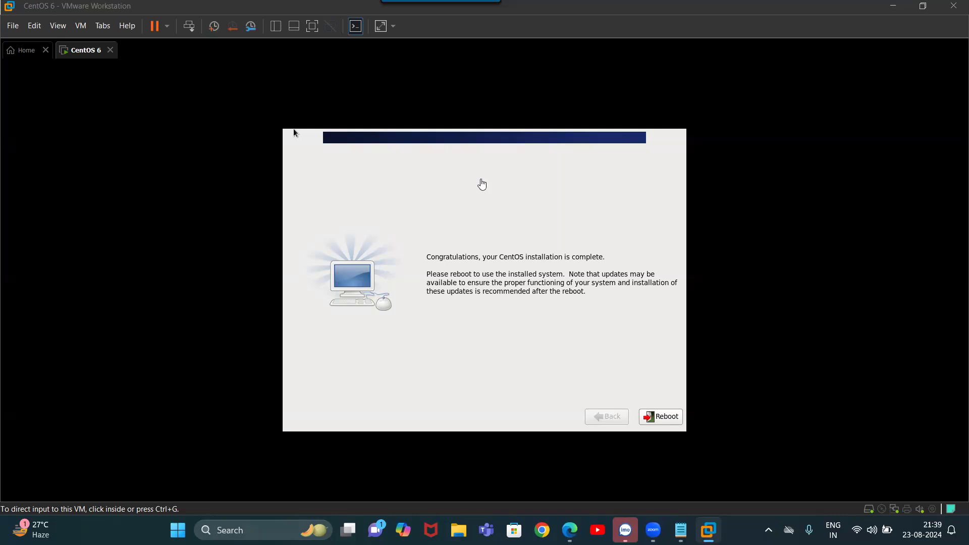
# Reboot the VM into the newly installed CentOS 6 system and release input to the host
pyautogui.hotkey('ctrl', 'g')
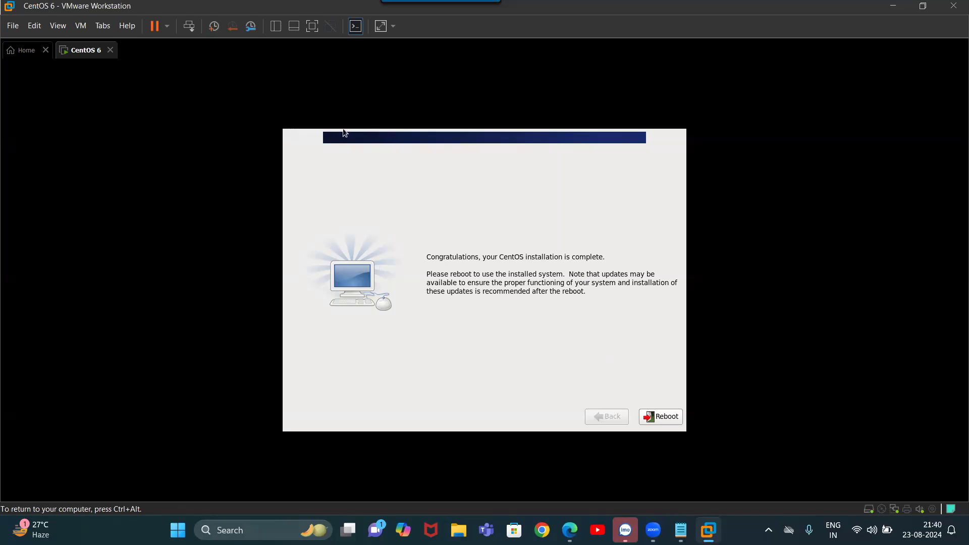
pyautogui.hotkey('ctrl', 'alt')
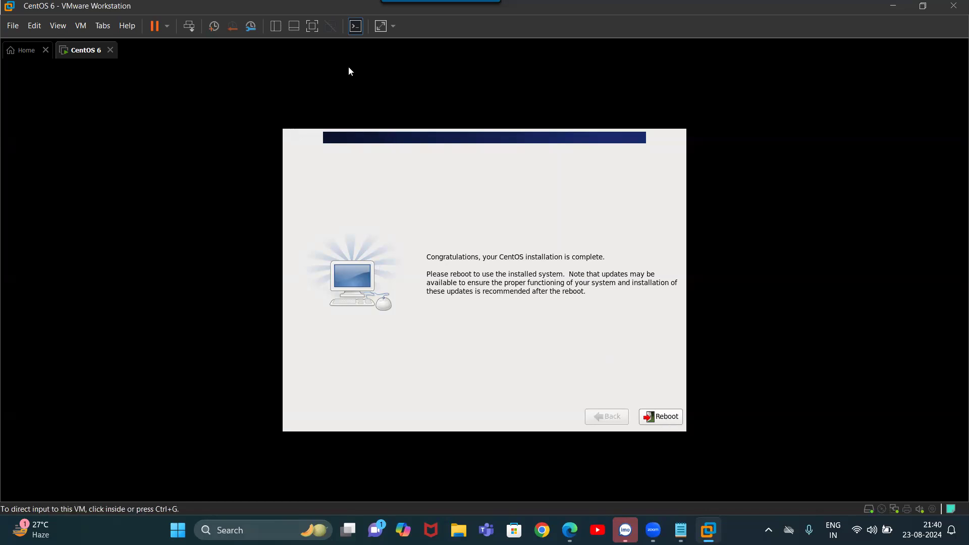
pyautogui.click(665, 430)
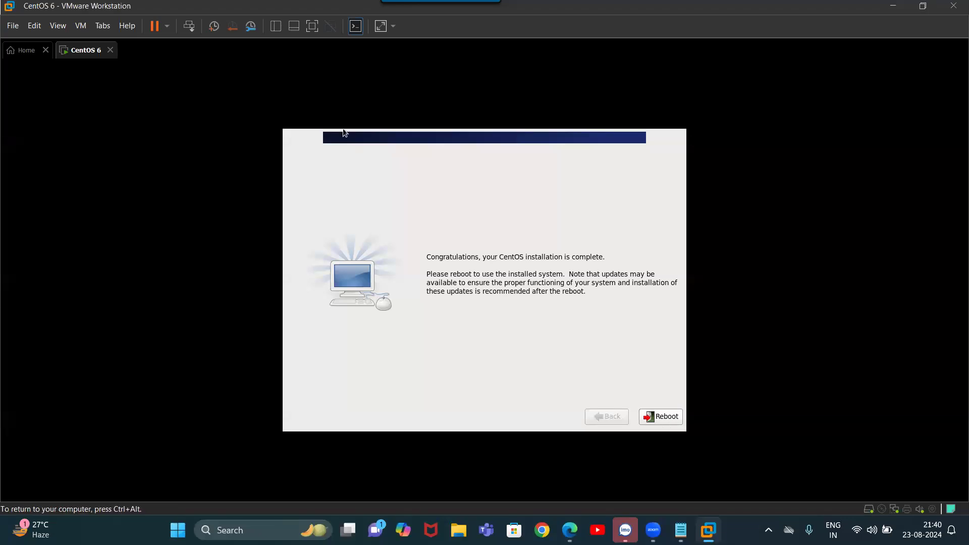
pyautogui.press('Return')
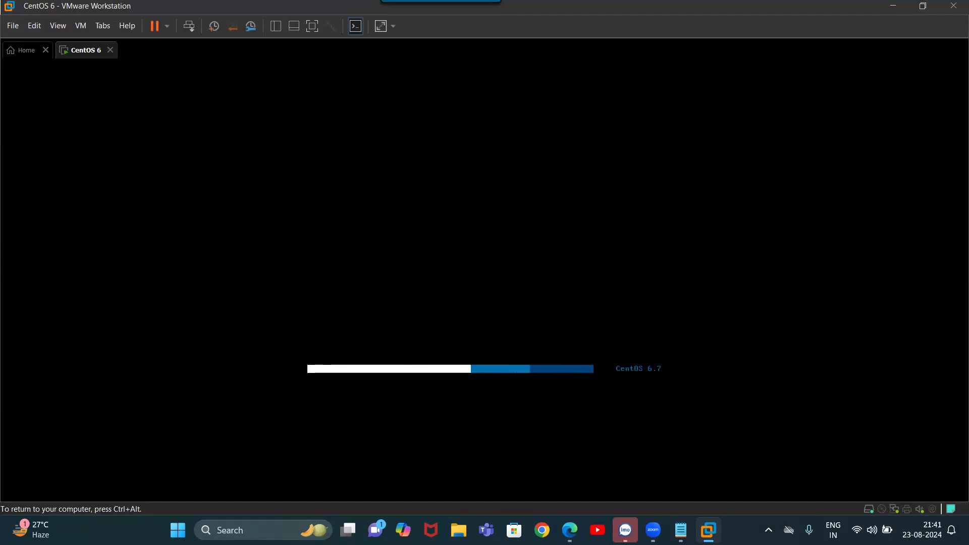
pyautogui.hotkey('ctrl', 'alt')
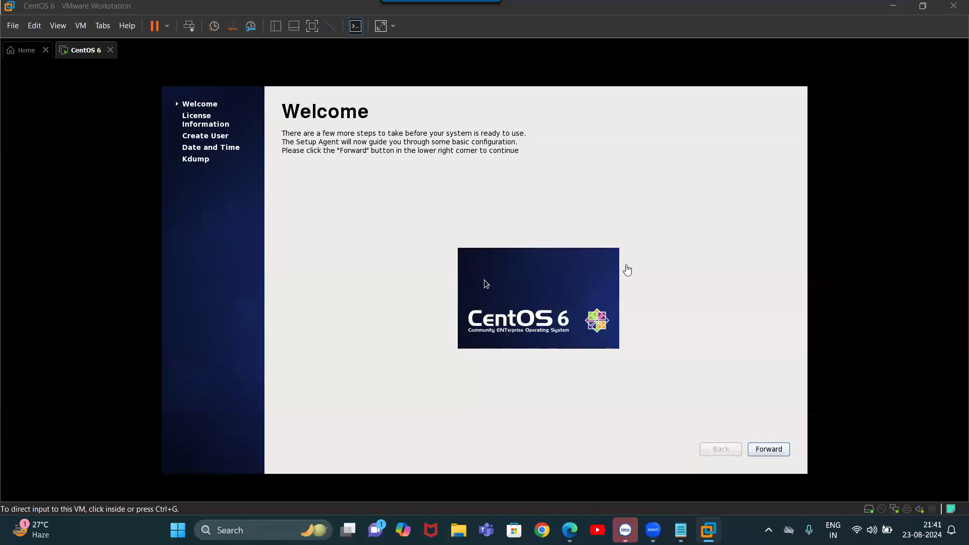
# Move past the Welcome page and accept the CentOS license agreement with 'Yes, I agree'
pyautogui.click(765, 449)
pyautogui.press('Return')
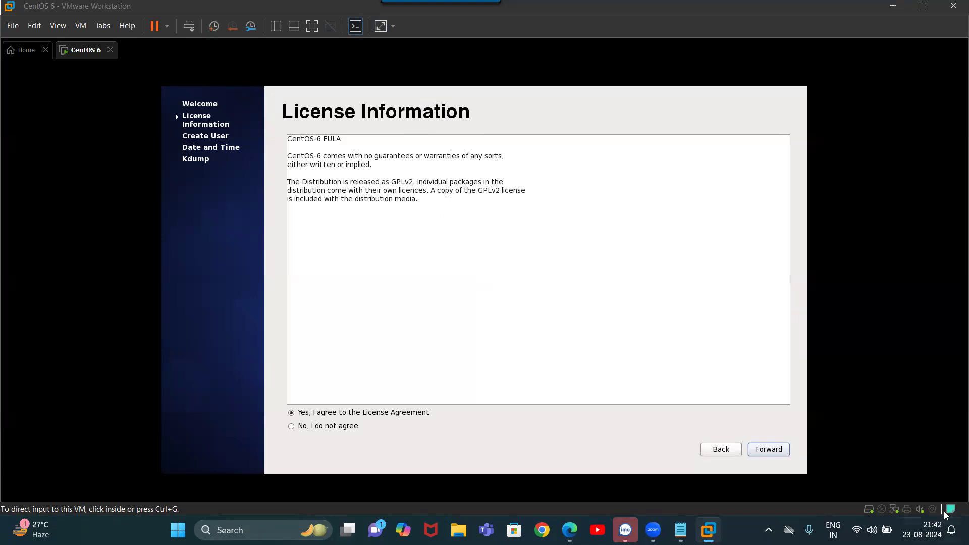
pyautogui.click(772, 451)
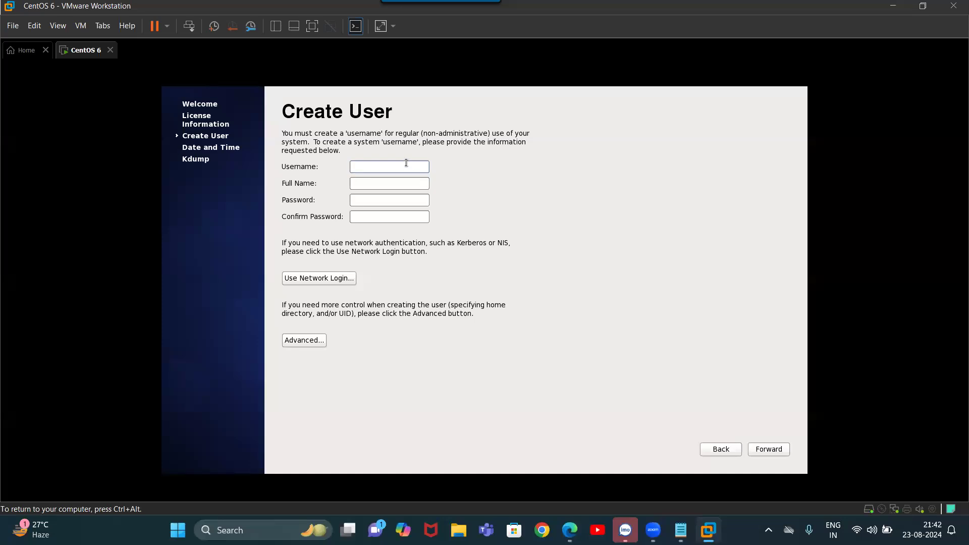
# Create user jack with a short password, confirming it, and keep the weak password
pyautogui.write('jack')
pyautogui.press('Tab')
pyautogui.click(389, 200)
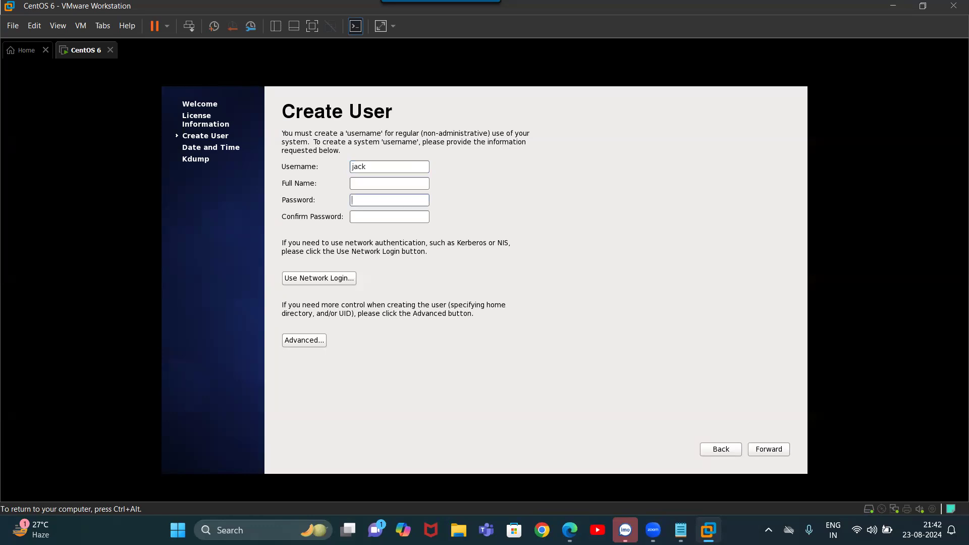
pyautogui.write('1')
pyautogui.press('Tab')
pyautogui.click(771, 453)
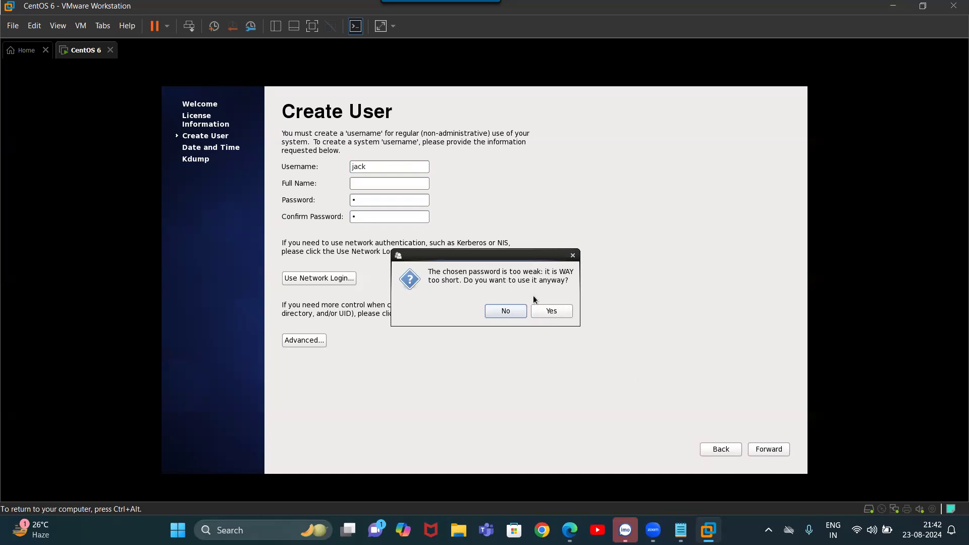
pyautogui.click(549, 312)
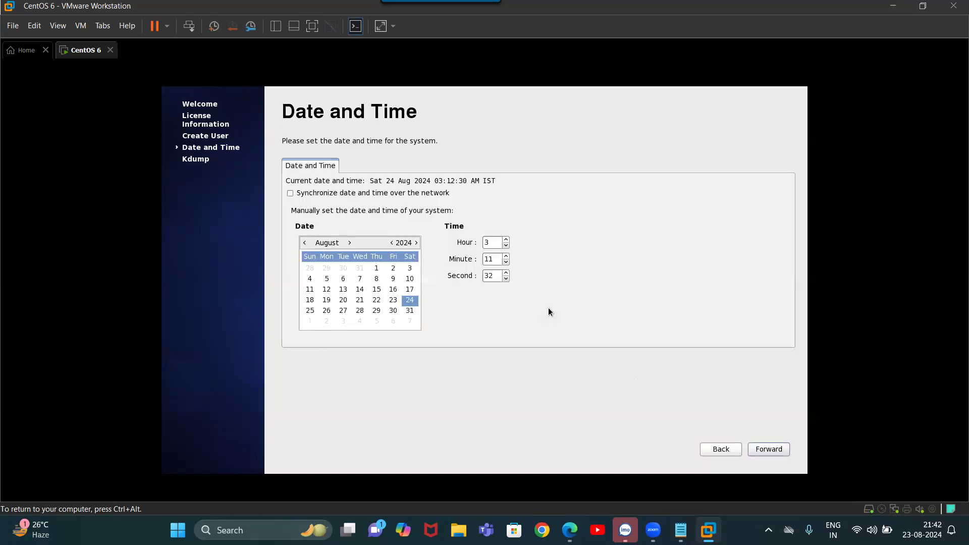
# Keep the current date and time, dismiss the insufficient-memory kdump error, and finish
pyautogui.click(766, 453)
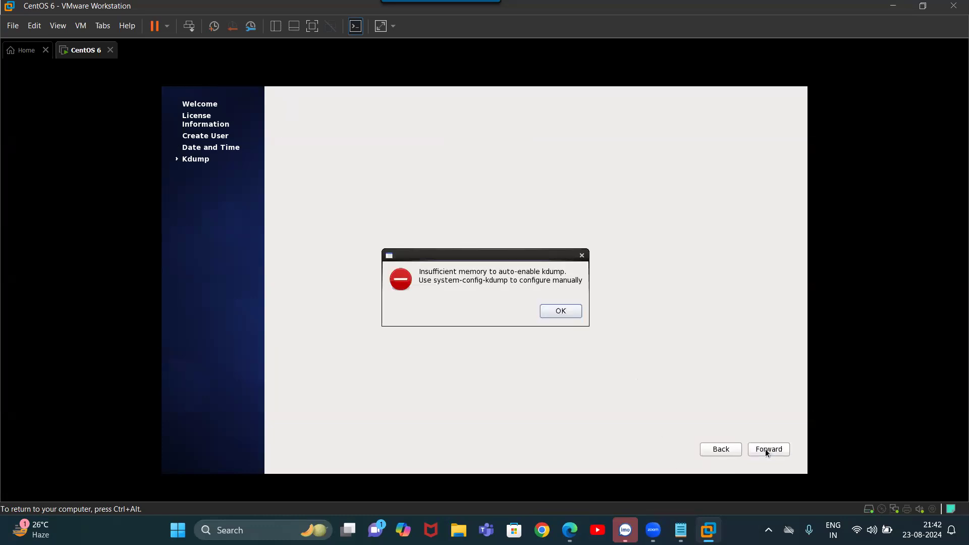
pyautogui.click(553, 312)
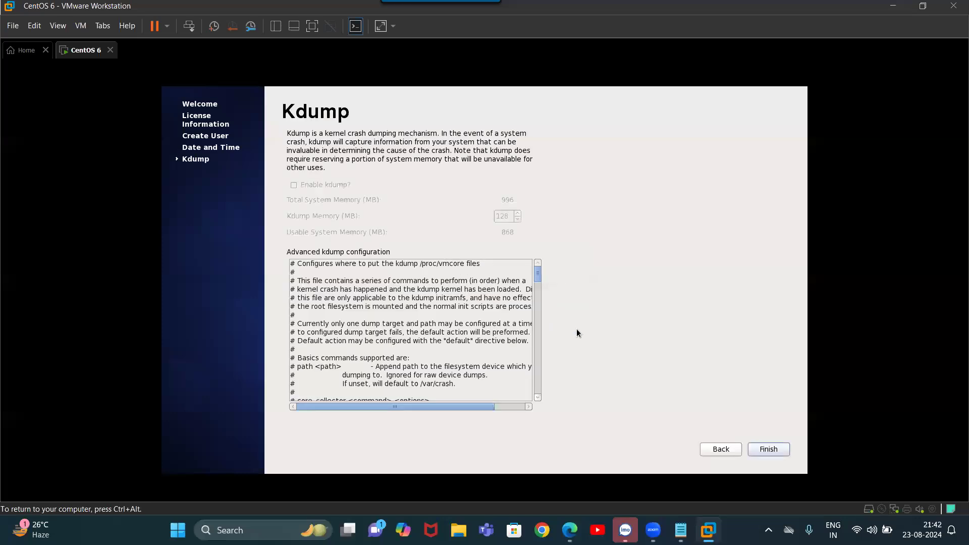
pyautogui.click(768, 449)
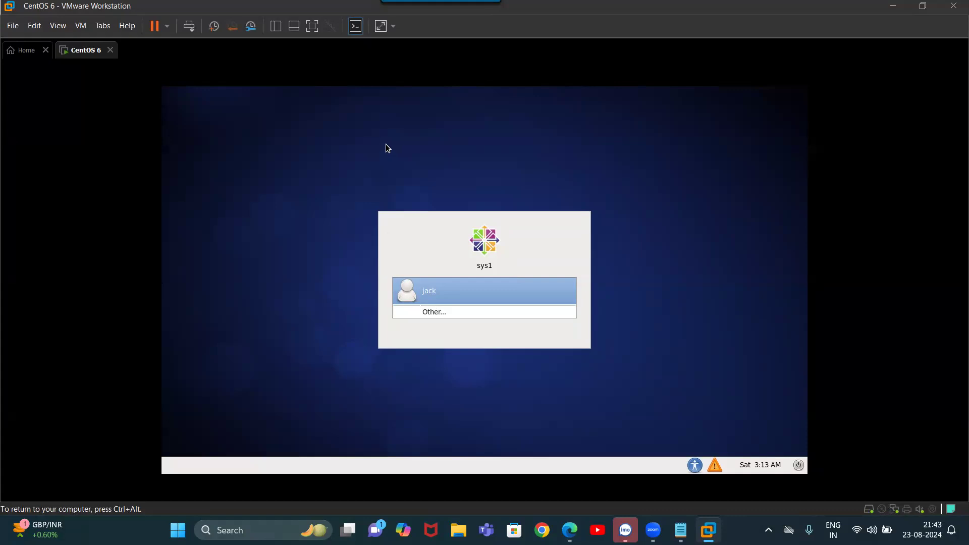
# Wait for the VM to boot to the login screen offering jack, then release input
pyautogui.hotkey('ctrl', 'alt')
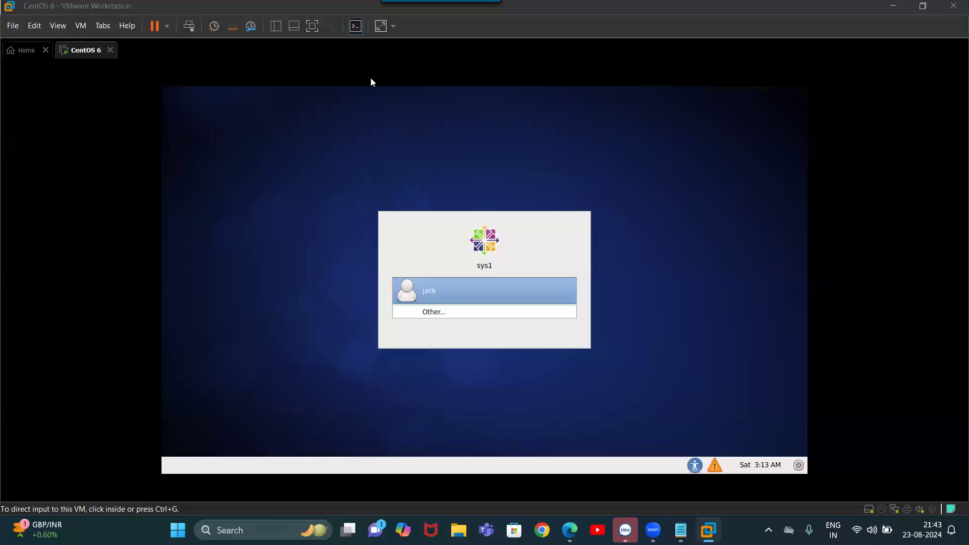